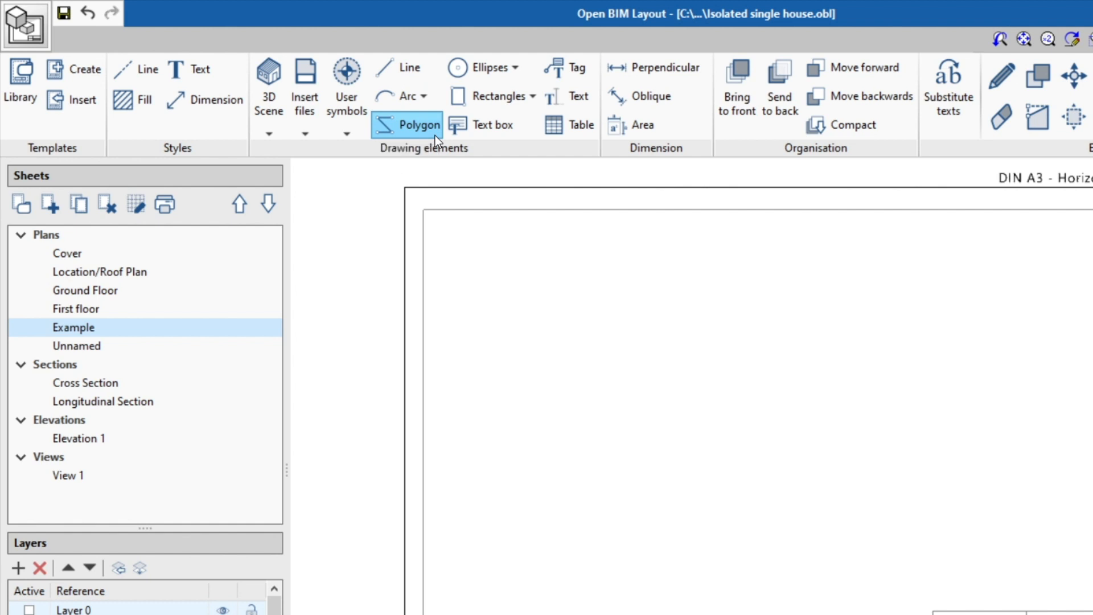
click(428, 97)
click(515, 67)
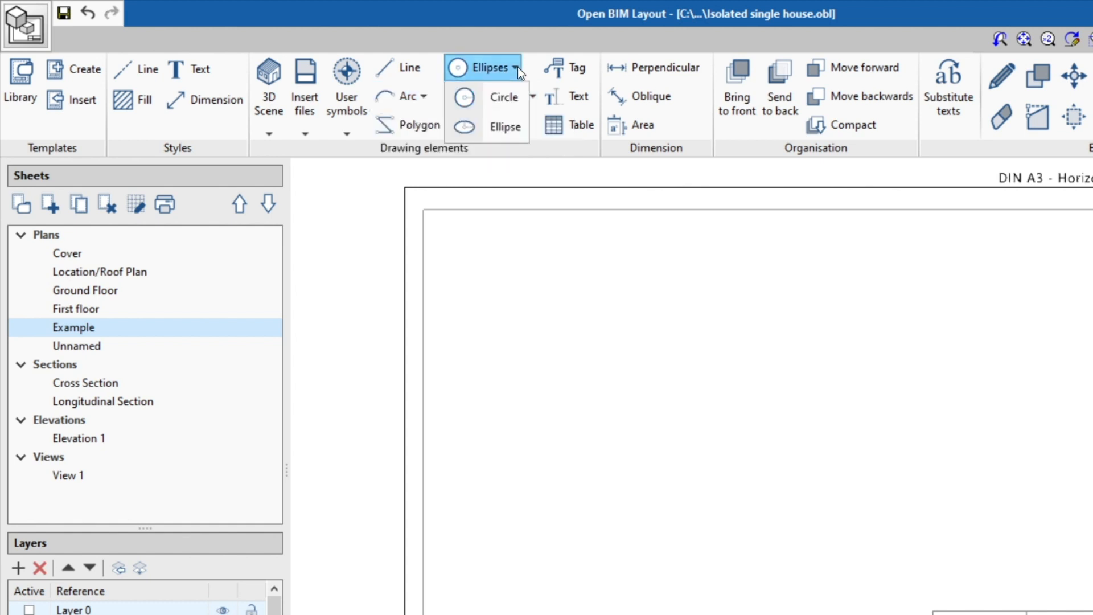
click(534, 96)
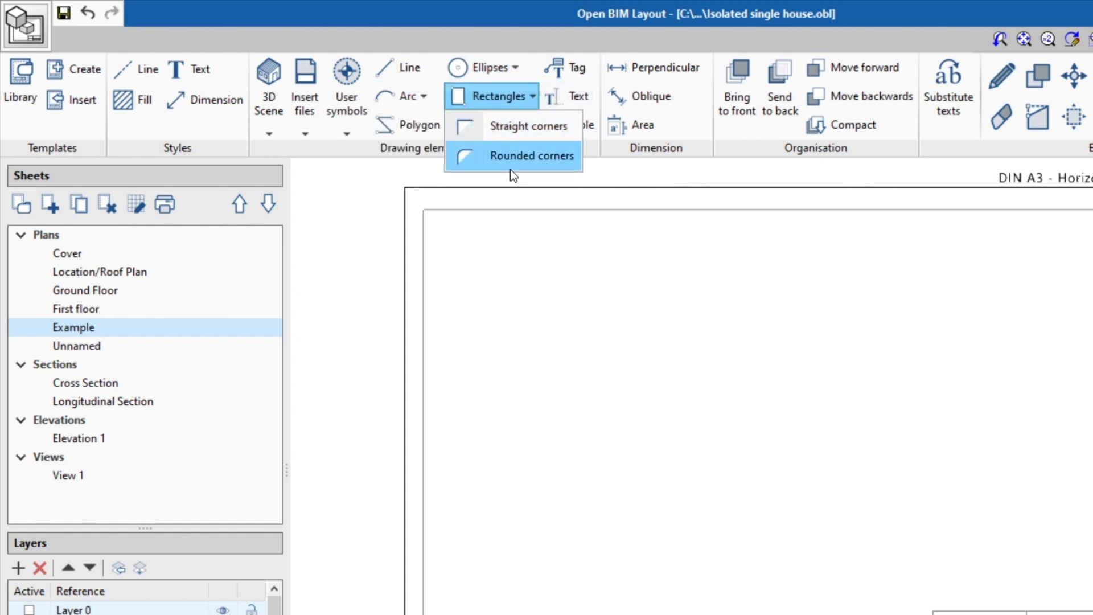
click(542, 157)
Start the Line tool with straight segments and set its line type to Fine continuous line.
click(404, 68)
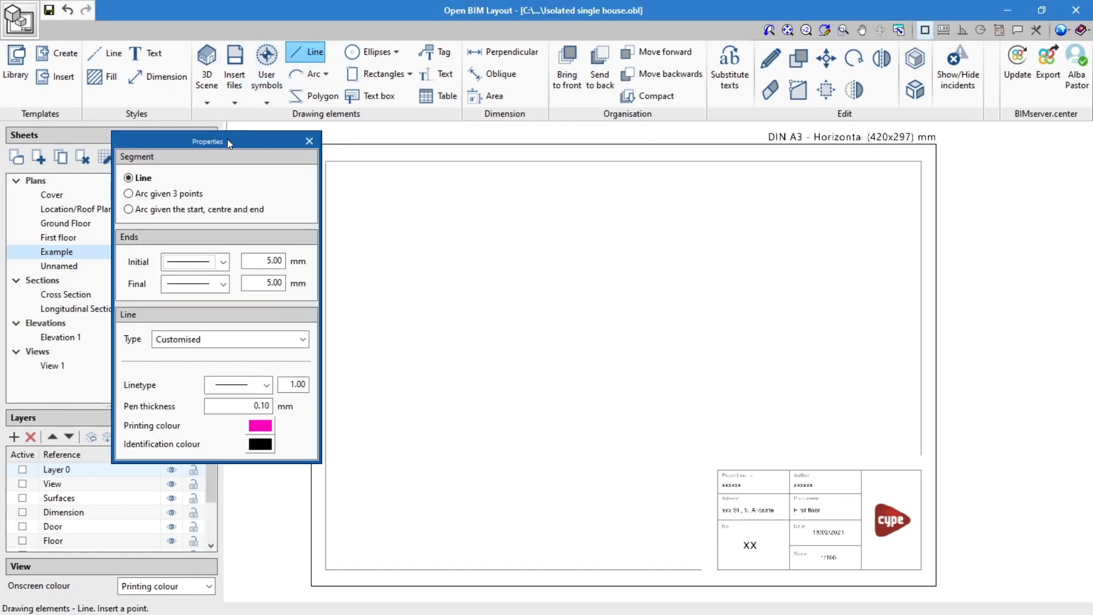
mouse_move(227, 143)
mouse_down()
mouse_move(217, 166)
mouse_move(244, 134)
mouse_move(207, 138)
mouse_move(225, 157)
mouse_move(230, 139)
mouse_up()
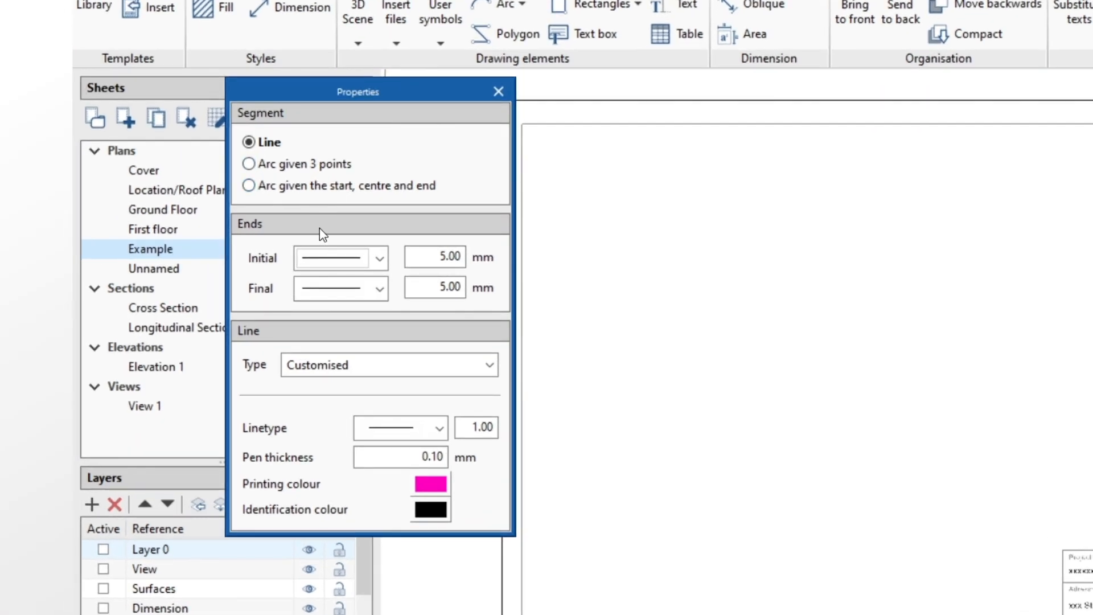
click(311, 363)
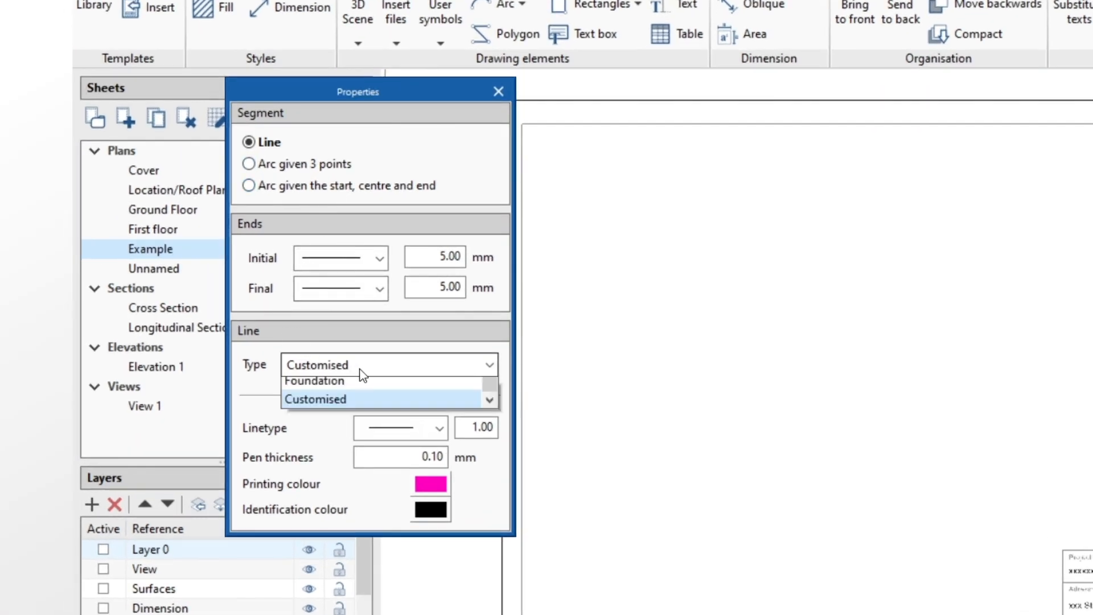
scroll(365, 410, up, 2)
click(351, 392)
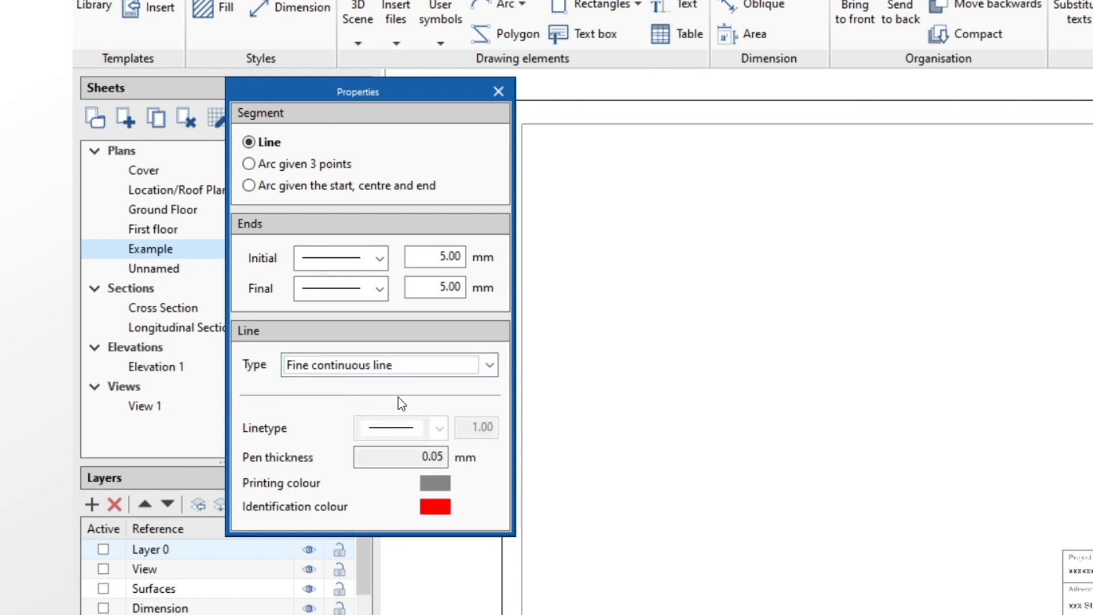
Draw a stepped line of six connected vertical and horizontal segments near the left edge of the Example sheet's frame.
click(551, 244)
click(551, 517)
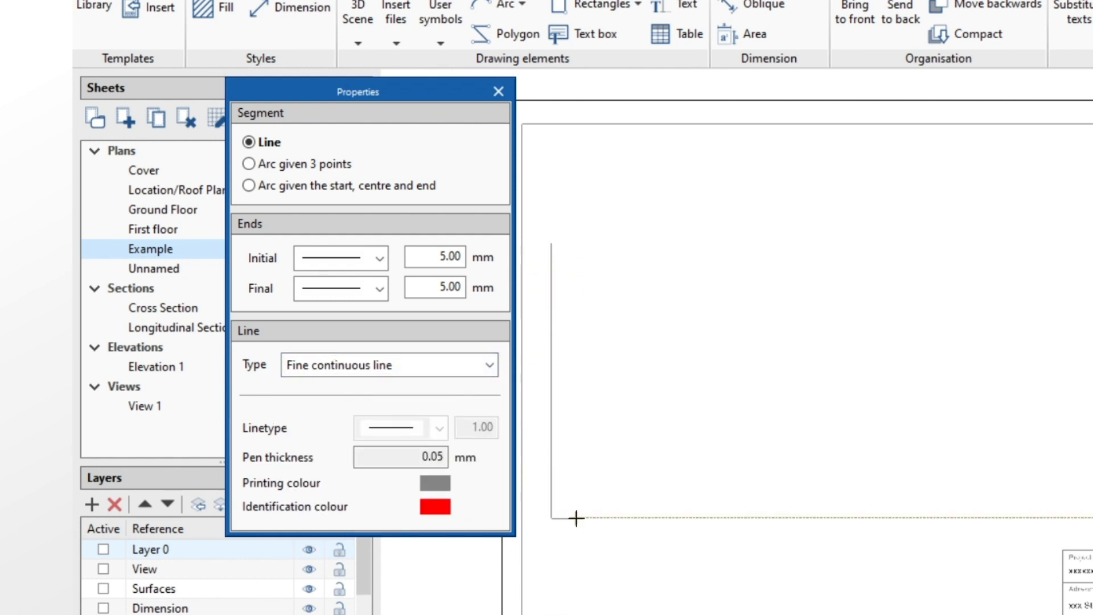
click(575, 518)
click(576, 330)
click(601, 330)
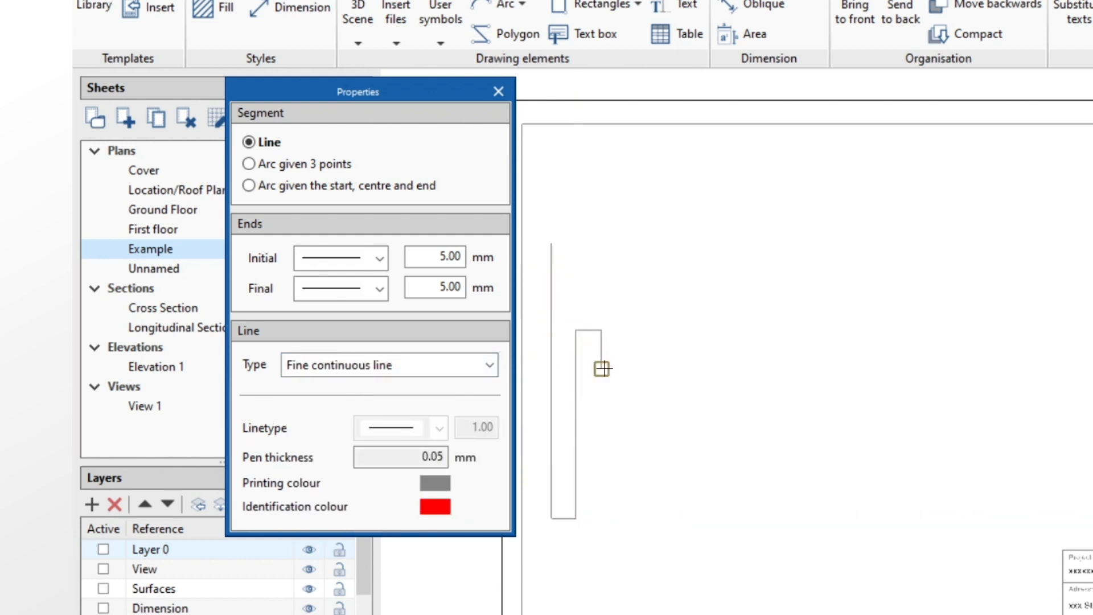
click(602, 369)
click(620, 369)
key(Escape)
click(500, 92)
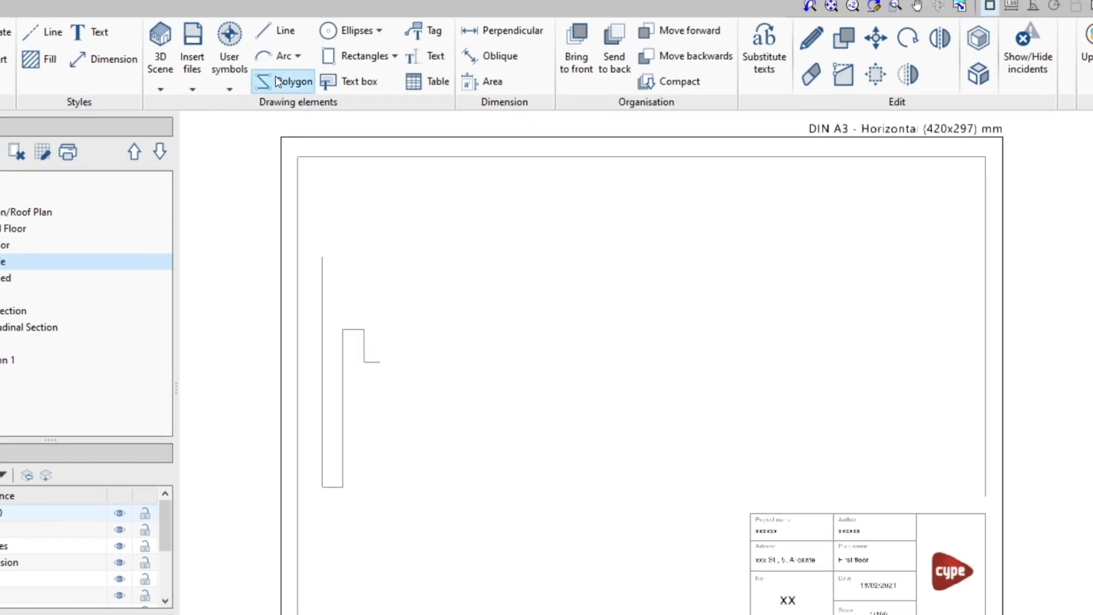
Draw an upward-curving three-point arc to the upper right of the stepped line, using the Fine continuous line type.
click(512, 5)
click(523, 33)
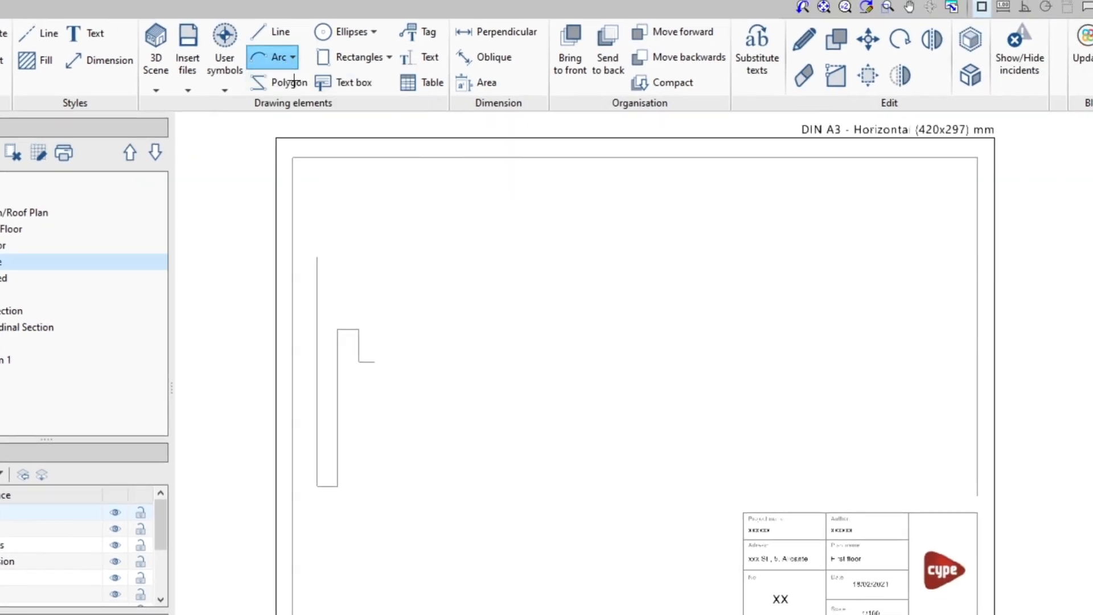
click(291, 82)
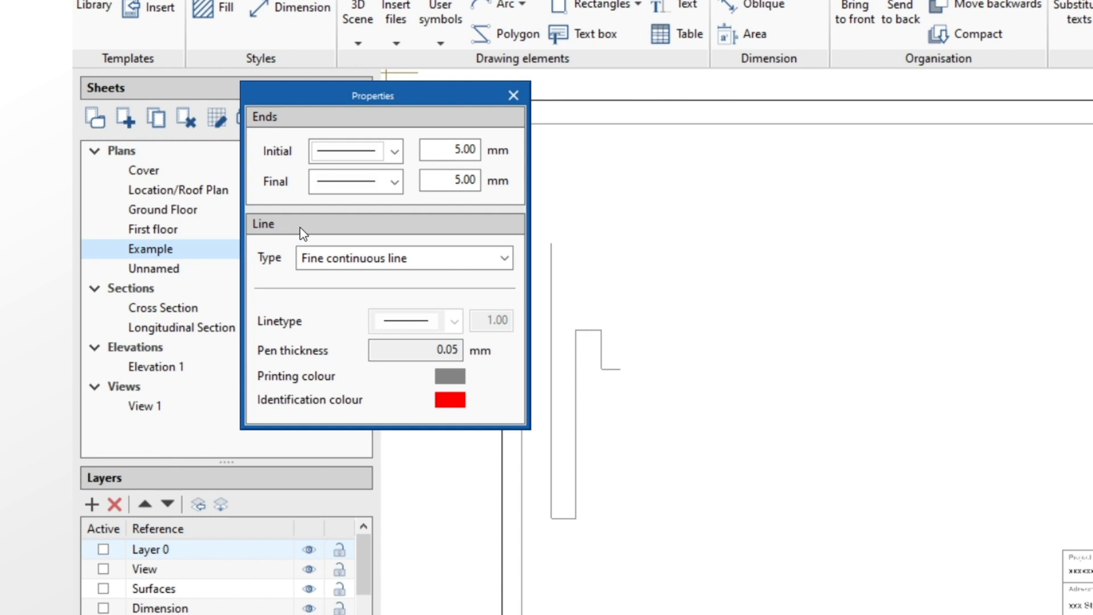
click(636, 241)
click(685, 199)
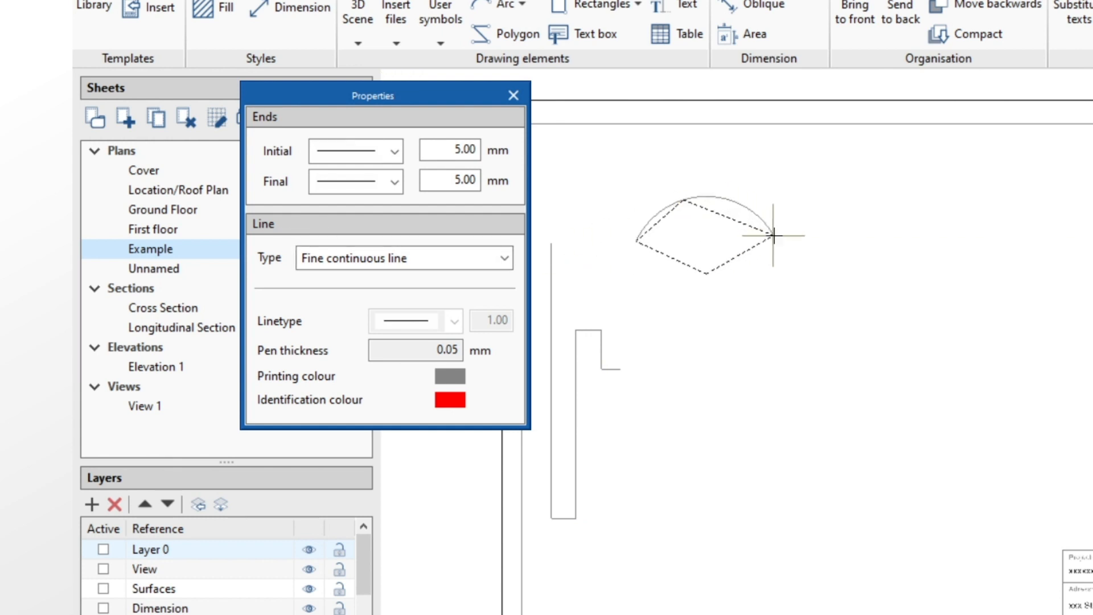
click(773, 235)
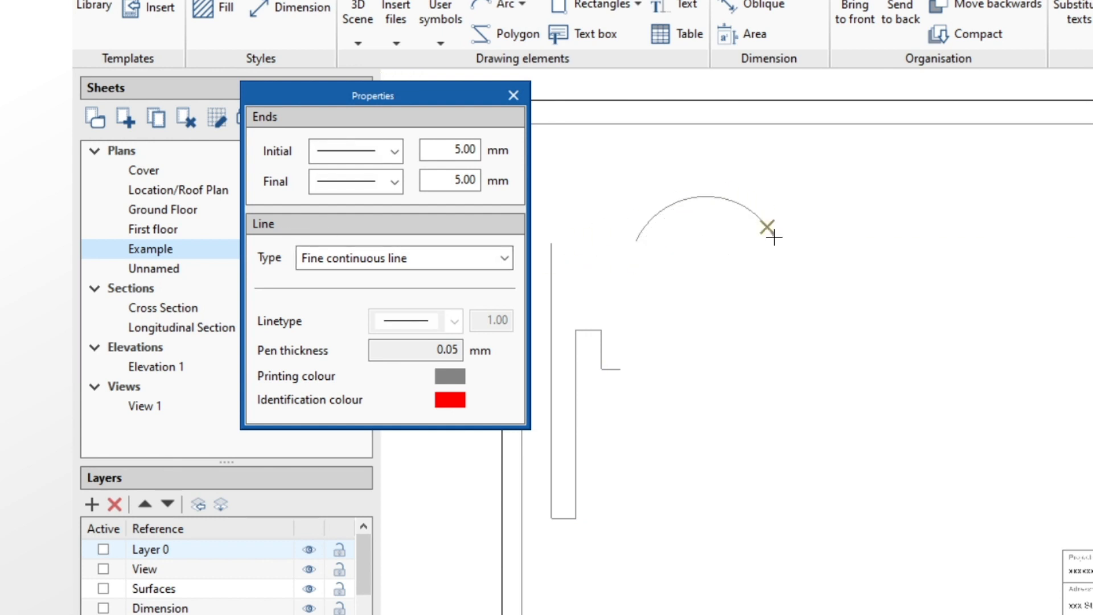
Draw a second three-point arc just below the first one, using the Discontinuous line type.
click(487, 259)
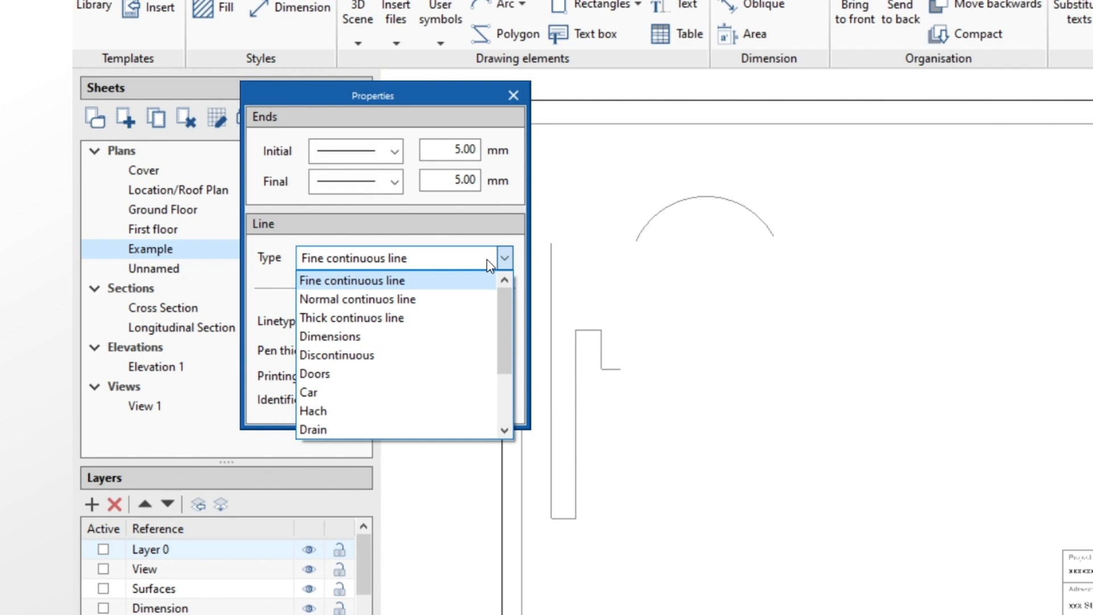
click(436, 355)
click(640, 299)
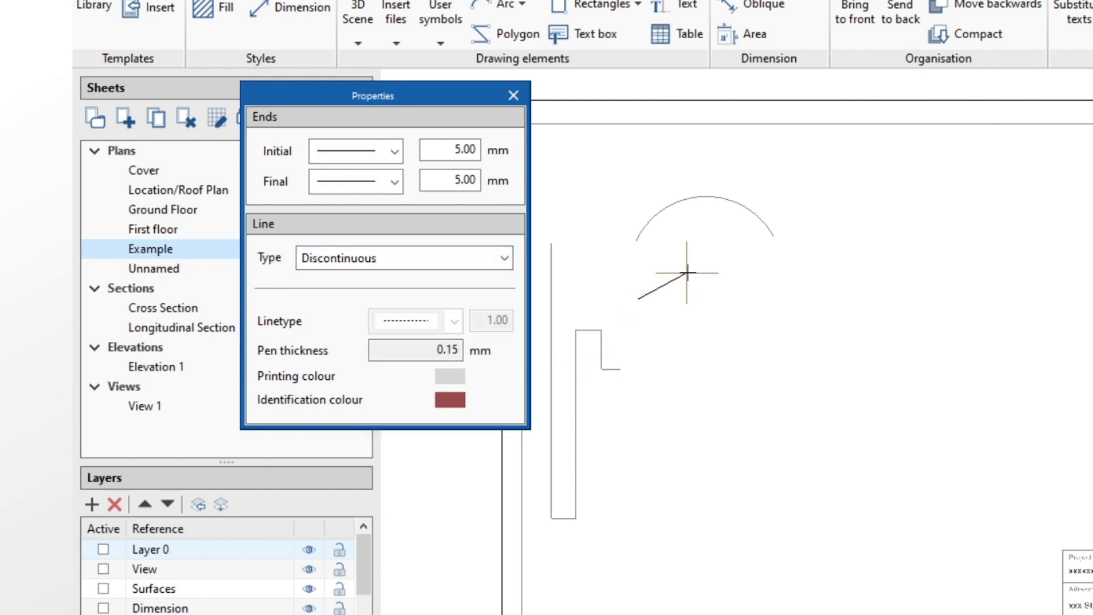
click(702, 265)
click(782, 297)
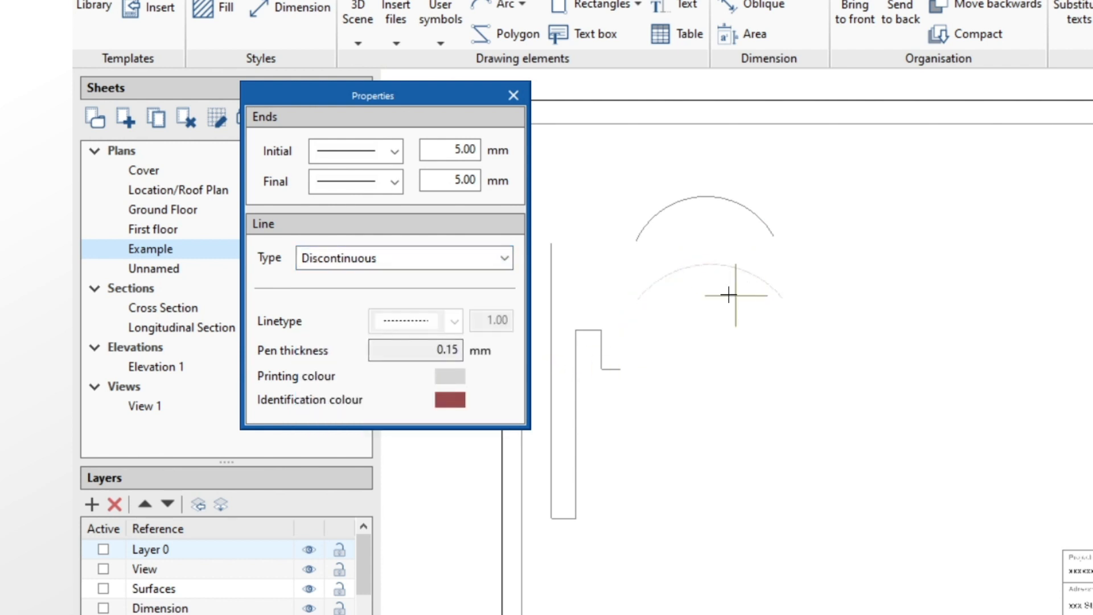
click(504, 260)
click(350, 428)
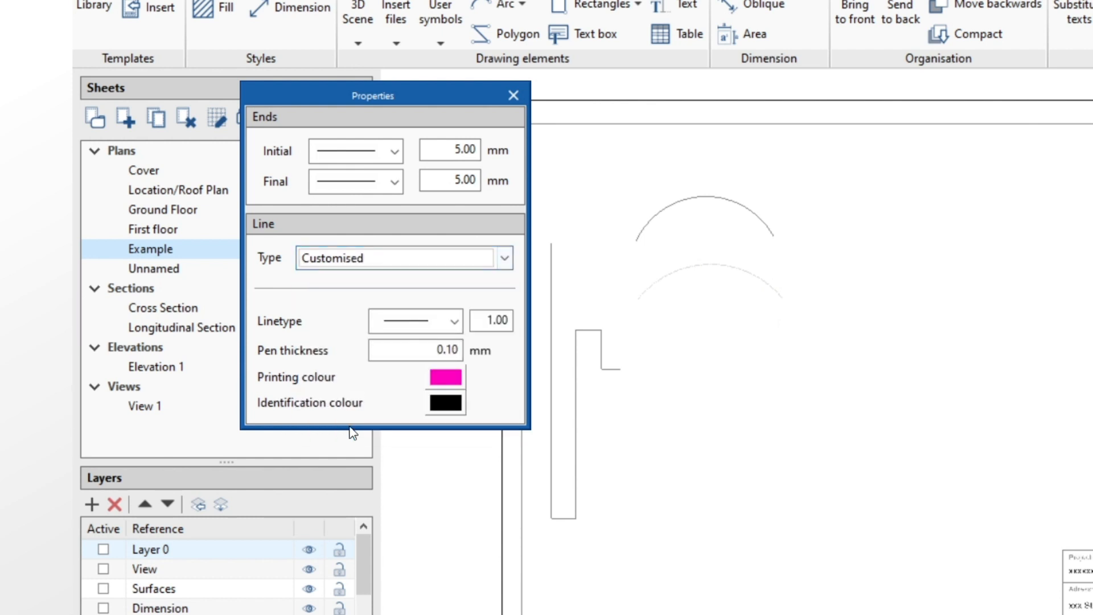
click(452, 325)
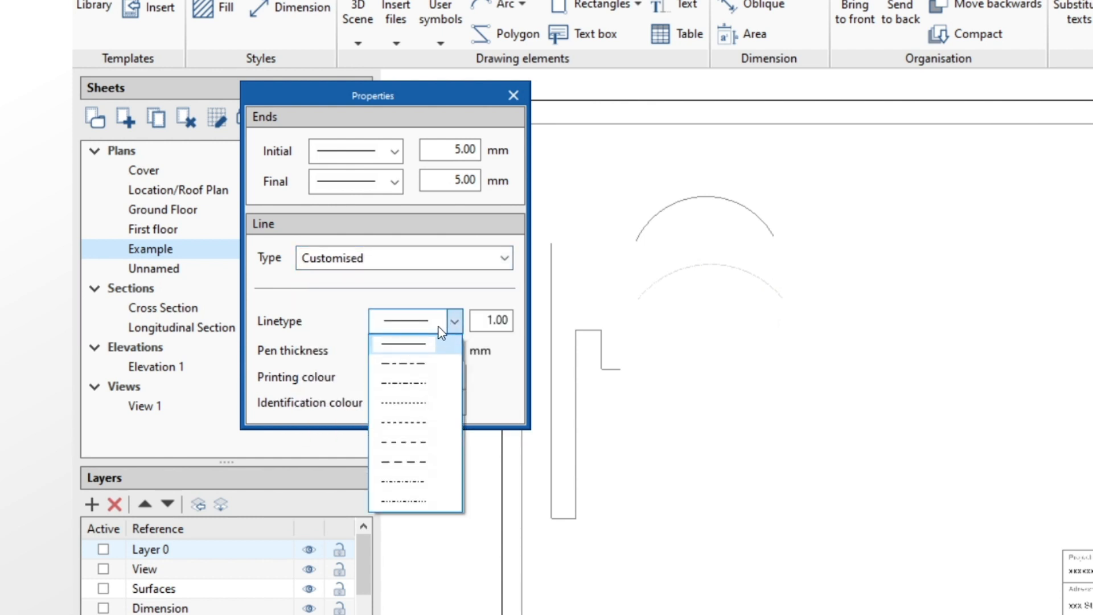
click(459, 324)
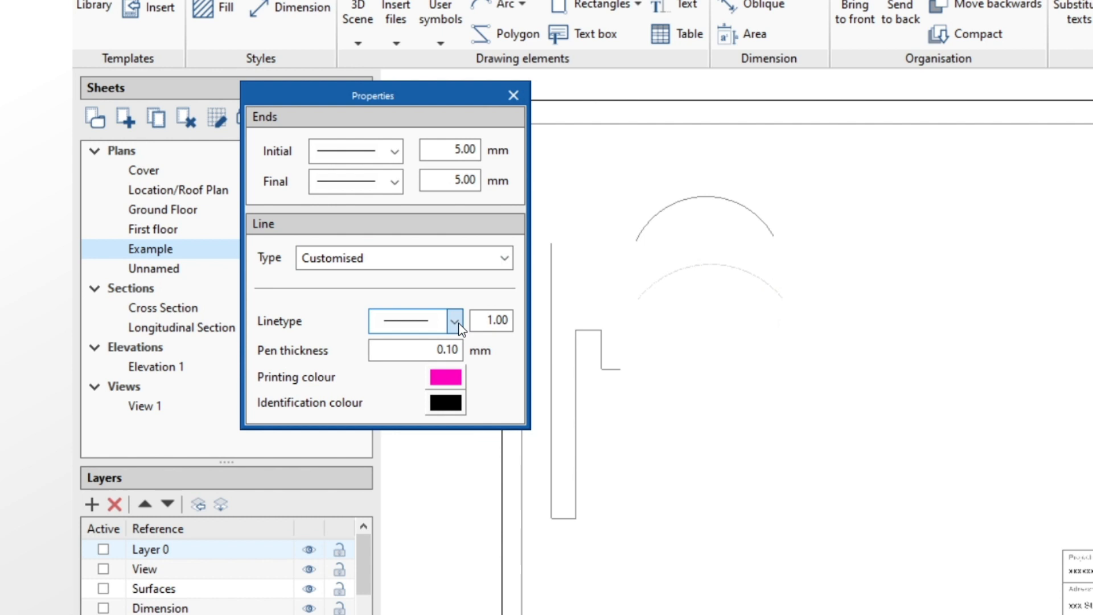
Set the arc line type back to Fine continuous line and leave the Arc tool.
click(455, 263)
scroll(439, 276, up, 2)
click(425, 277)
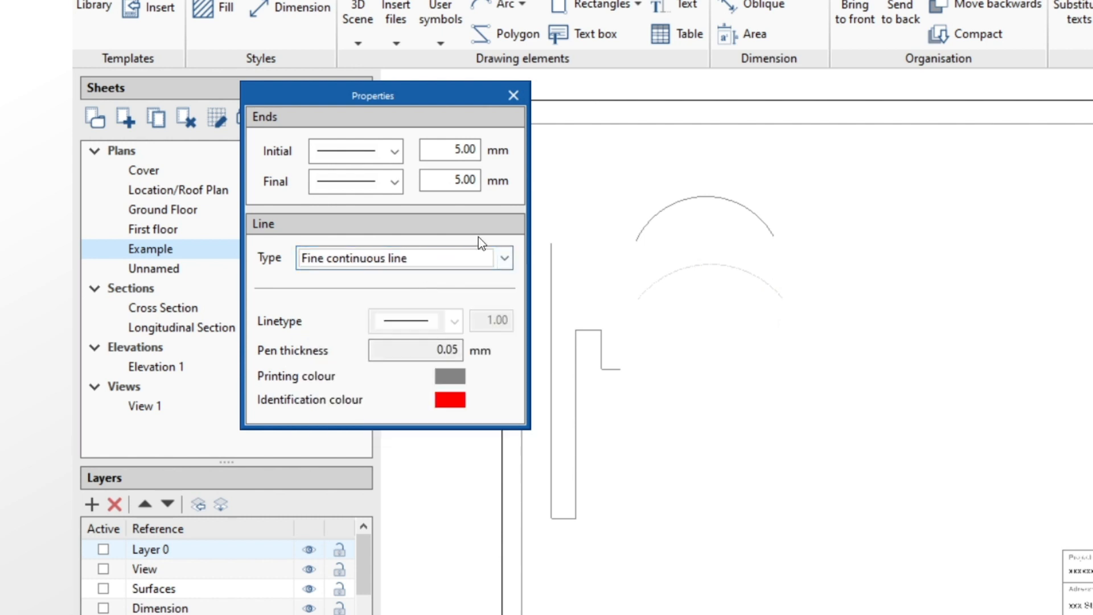
click(513, 94)
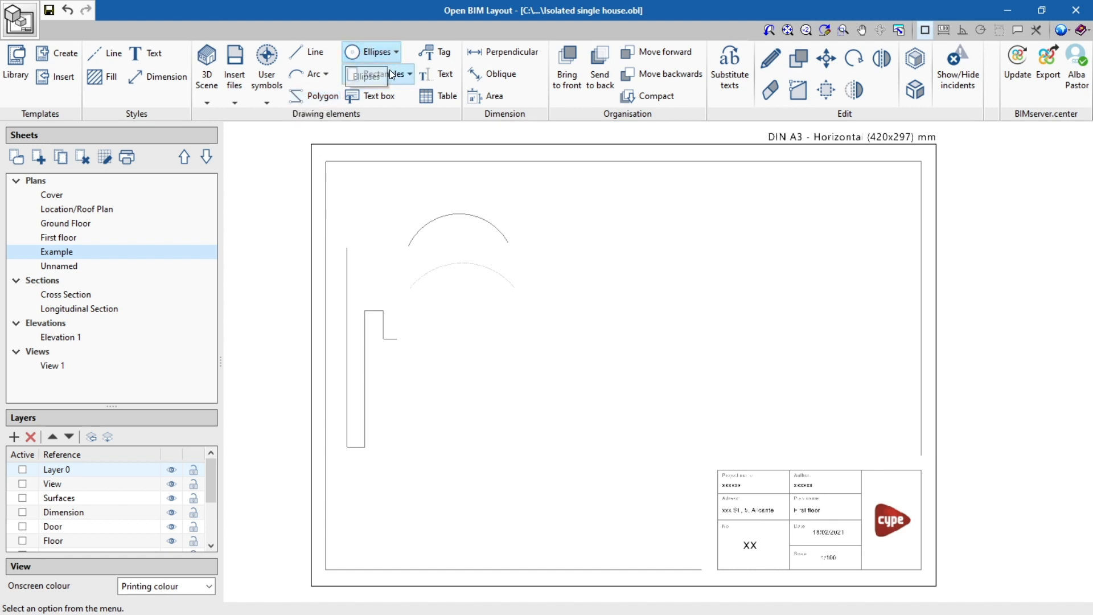
Start the Polygon tool with straight segments and choose Solid fill as its fill style.
click(319, 98)
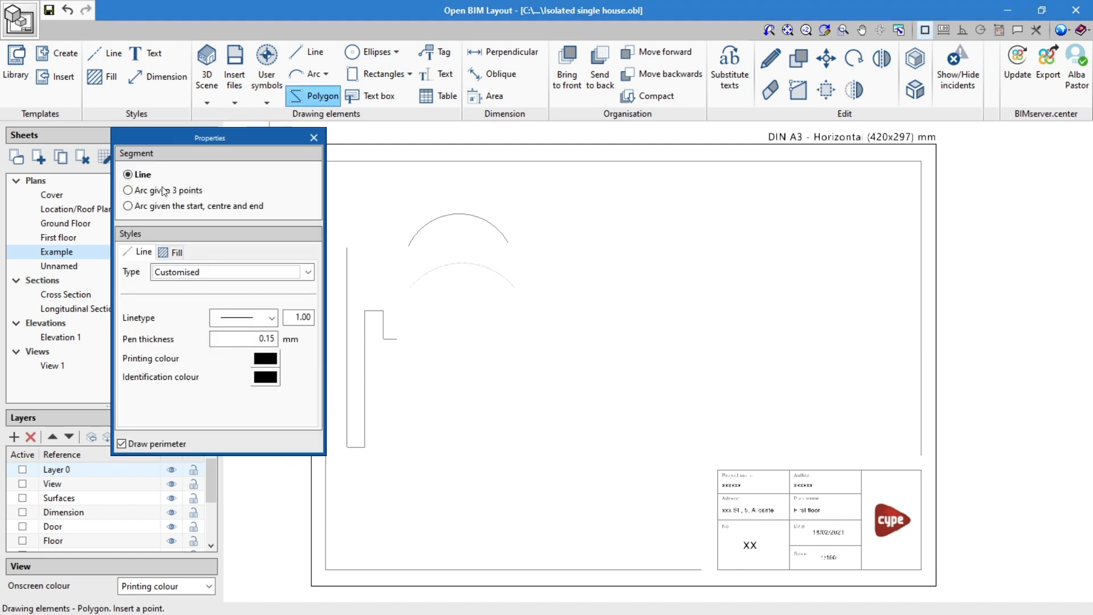
click(171, 252)
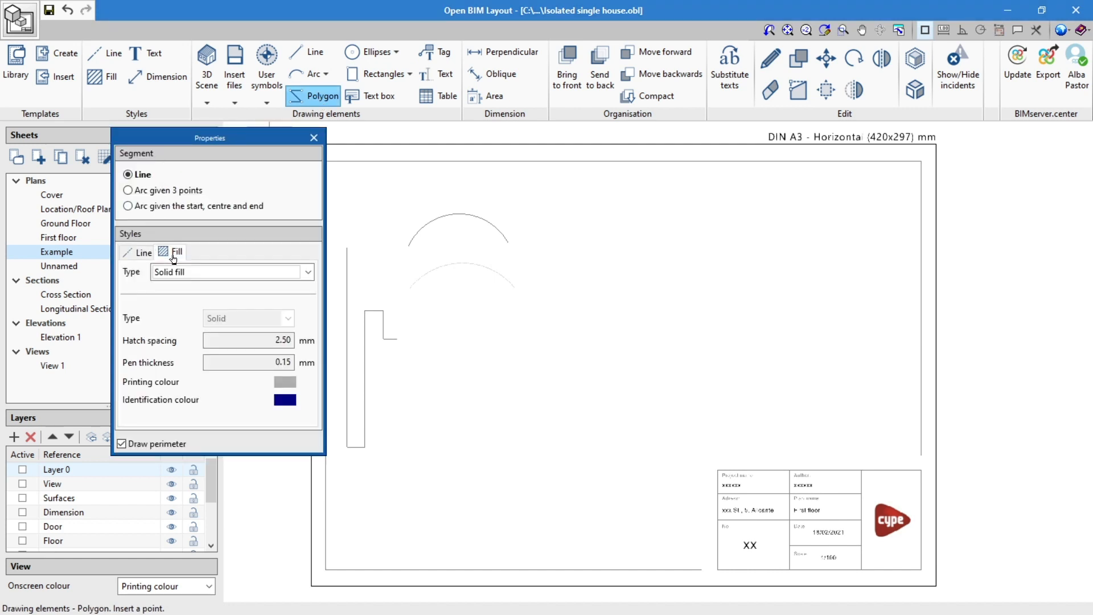
click(180, 272)
click(180, 302)
Draw a closed, bent polygon with eight corners in the lower-left part of the sheet, below the arcs.
click(433, 418)
click(386, 485)
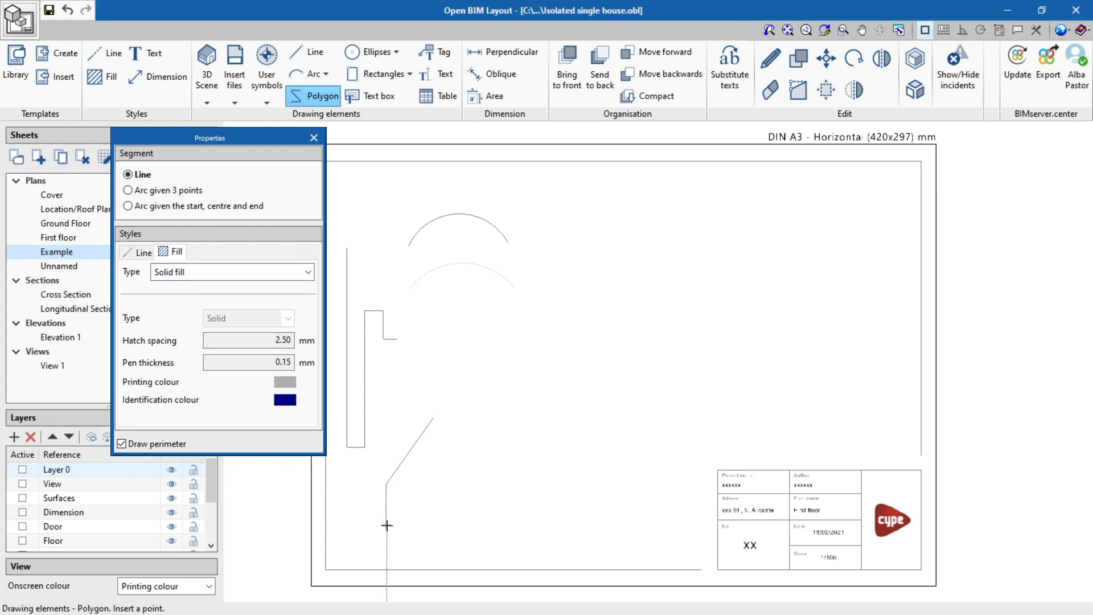
click(386, 538)
click(424, 538)
click(424, 488)
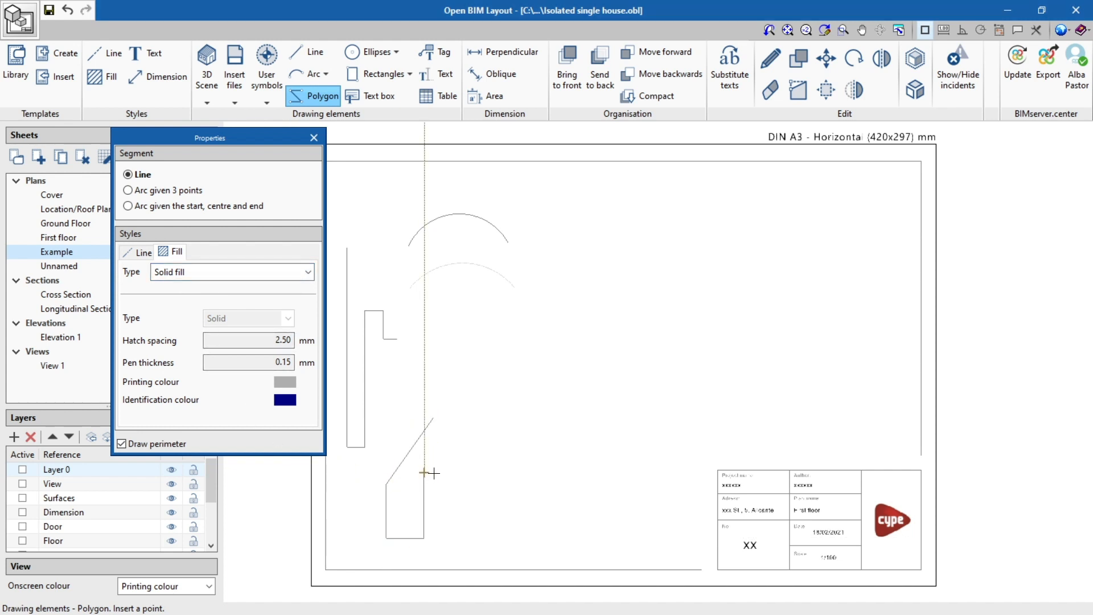
click(445, 460)
click(468, 481)
click(498, 459)
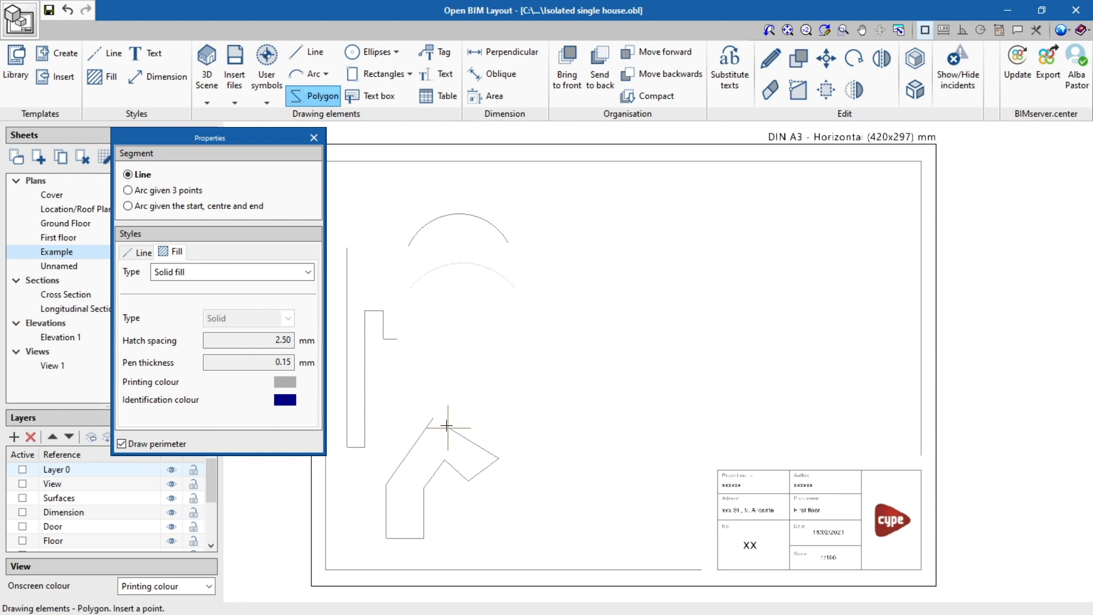
click(433, 418)
click(313, 137)
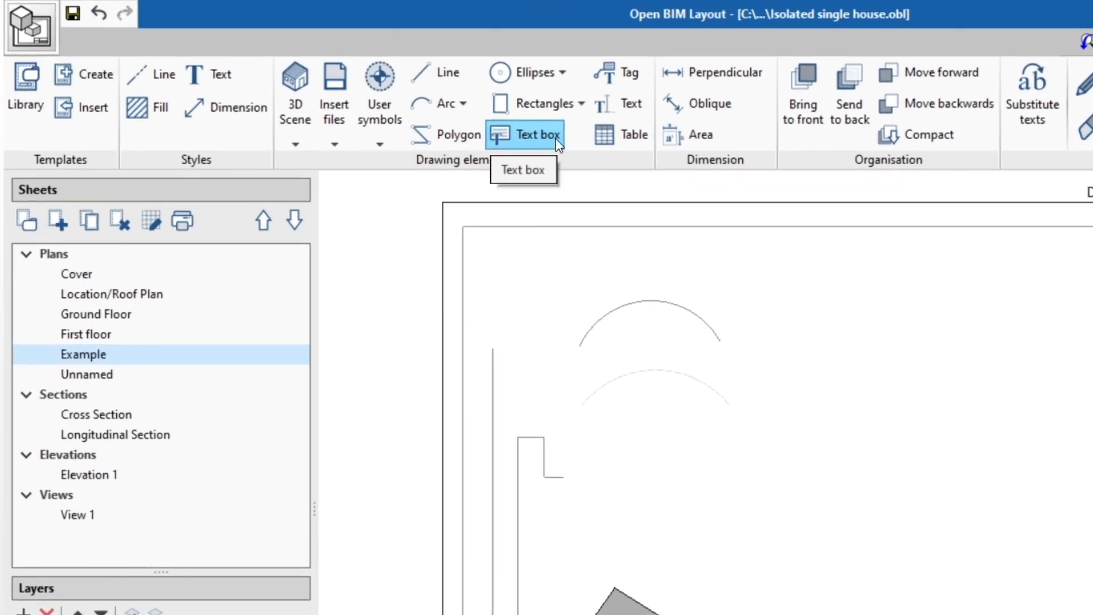
Start a centred text box with a frame and set its fill to Solid fill.
click(392, 98)
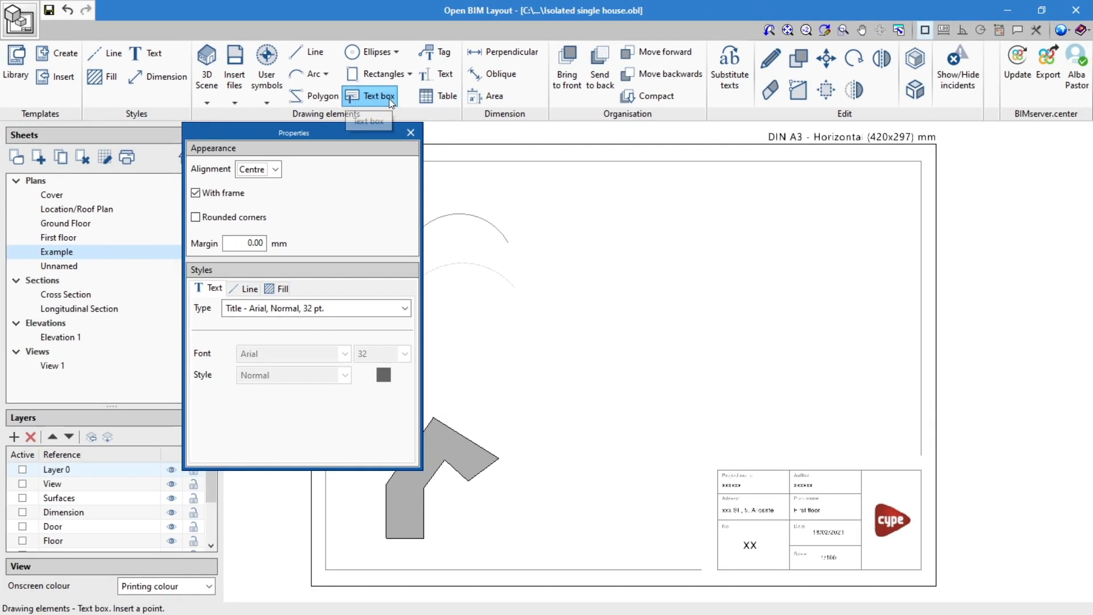
click(275, 171)
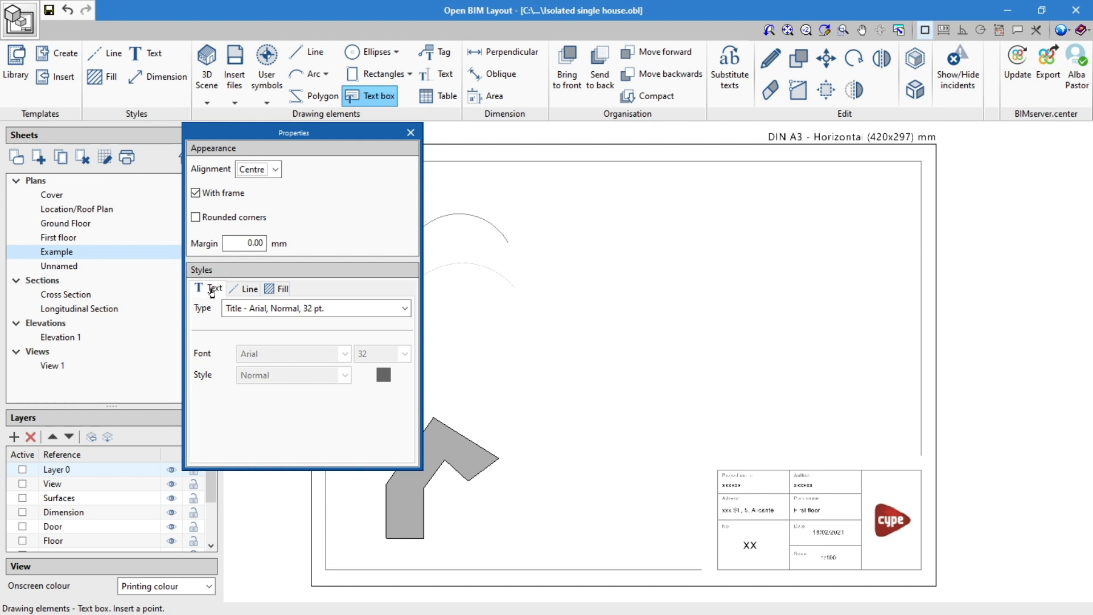
click(243, 289)
click(277, 292)
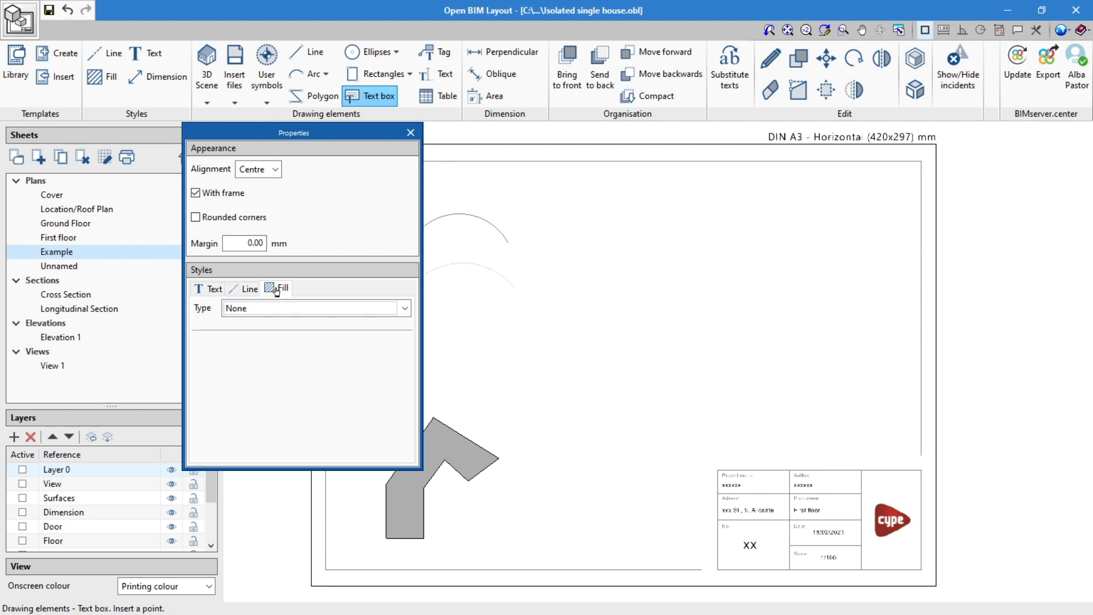
click(272, 310)
click(267, 335)
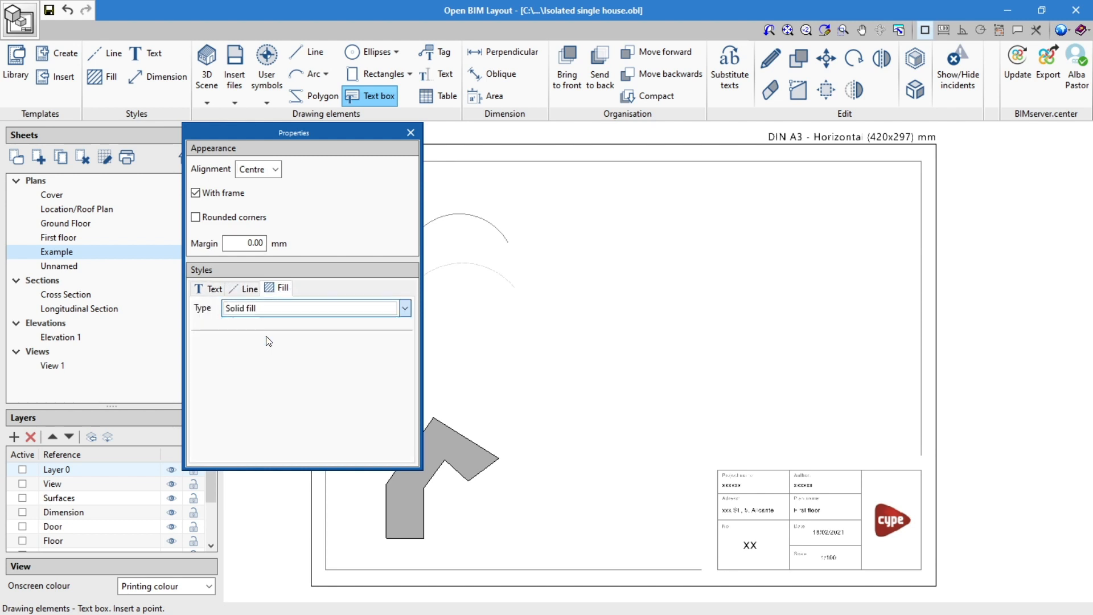
Place a wide text box reading "Example text" near the sheet's upper edge, to the right of the arcs.
click(551, 190)
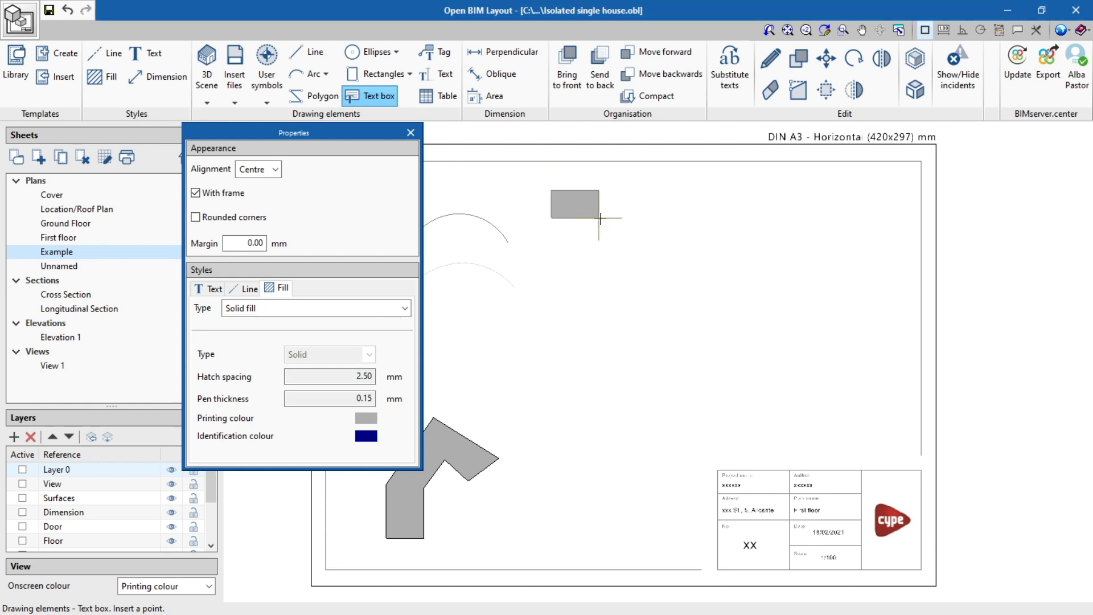
click(726, 230)
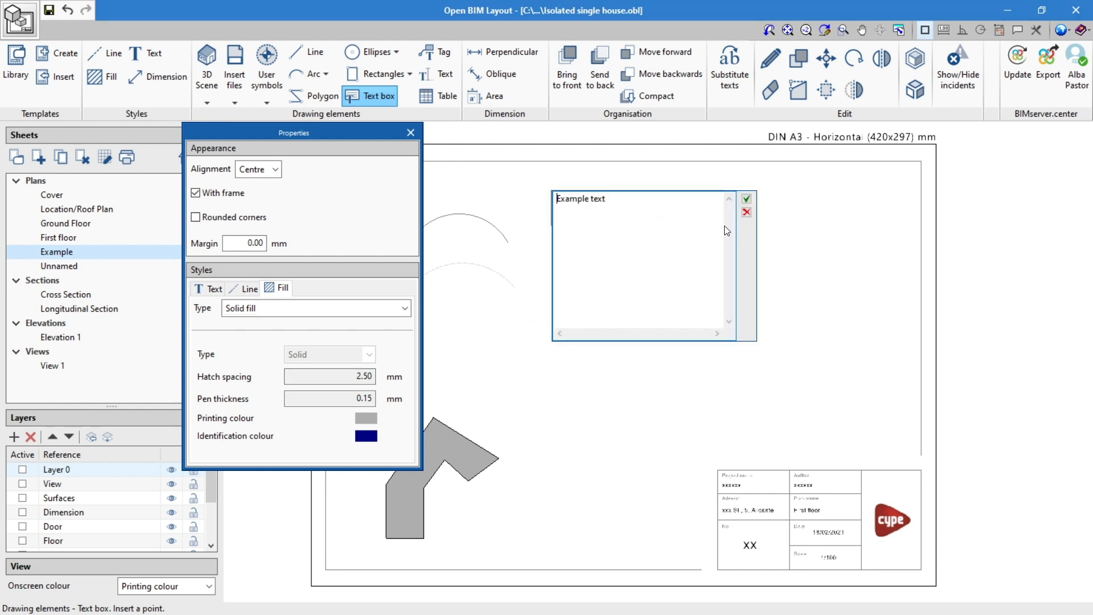
click(747, 200)
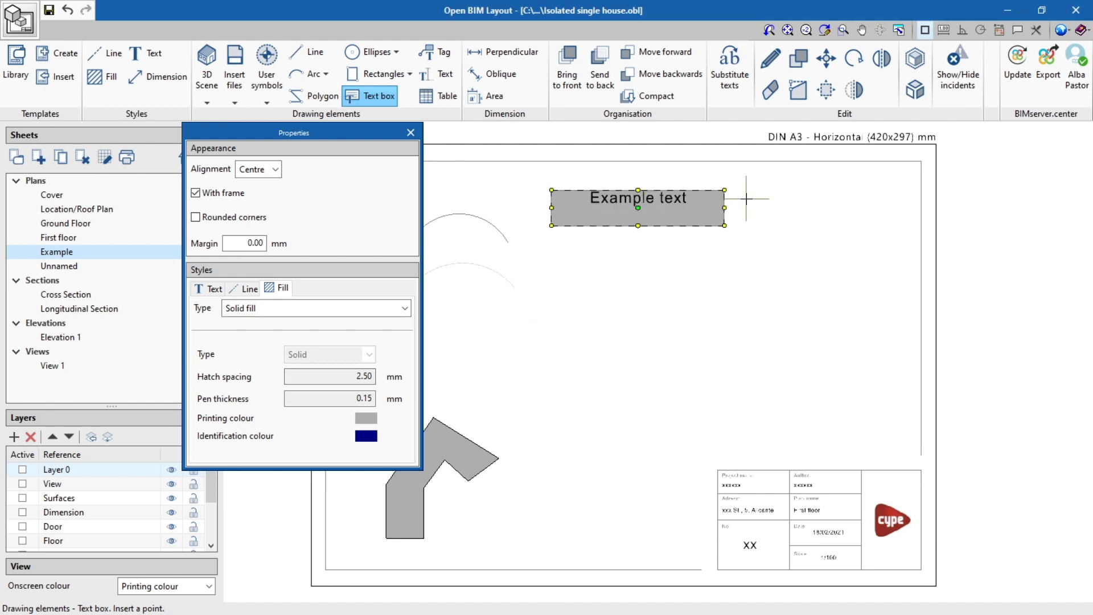
click(410, 134)
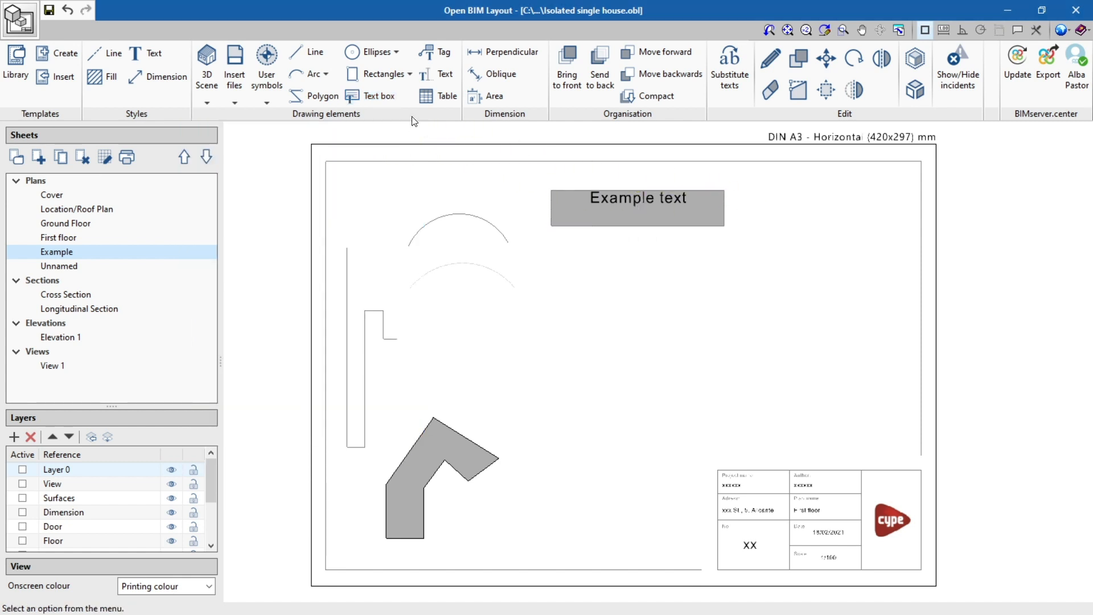
Start the Tag tool and set its fill style to None.
click(433, 52)
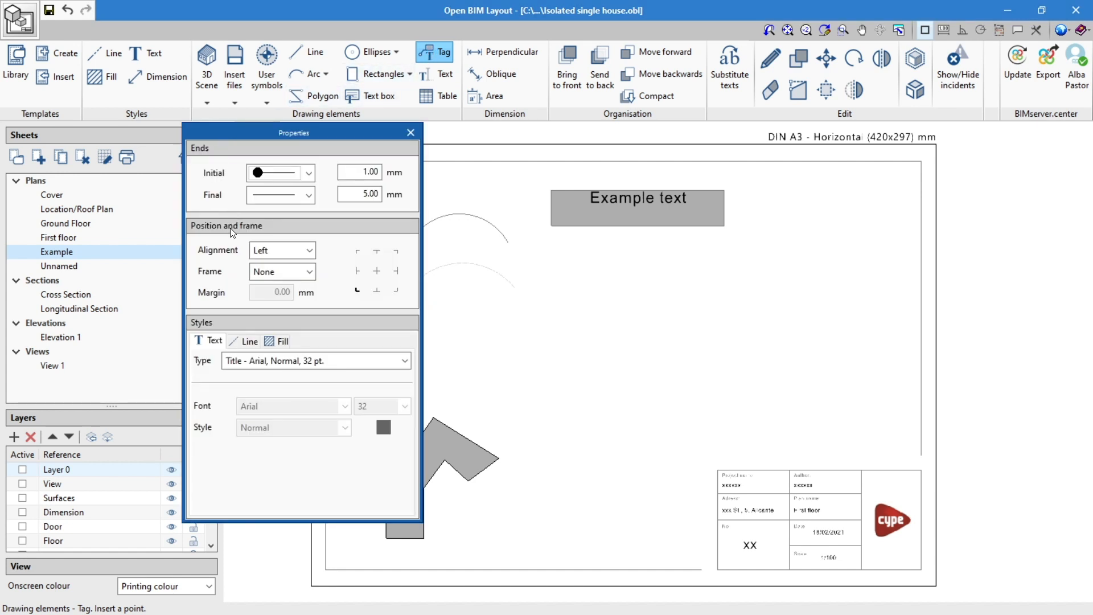
click(235, 344)
click(276, 342)
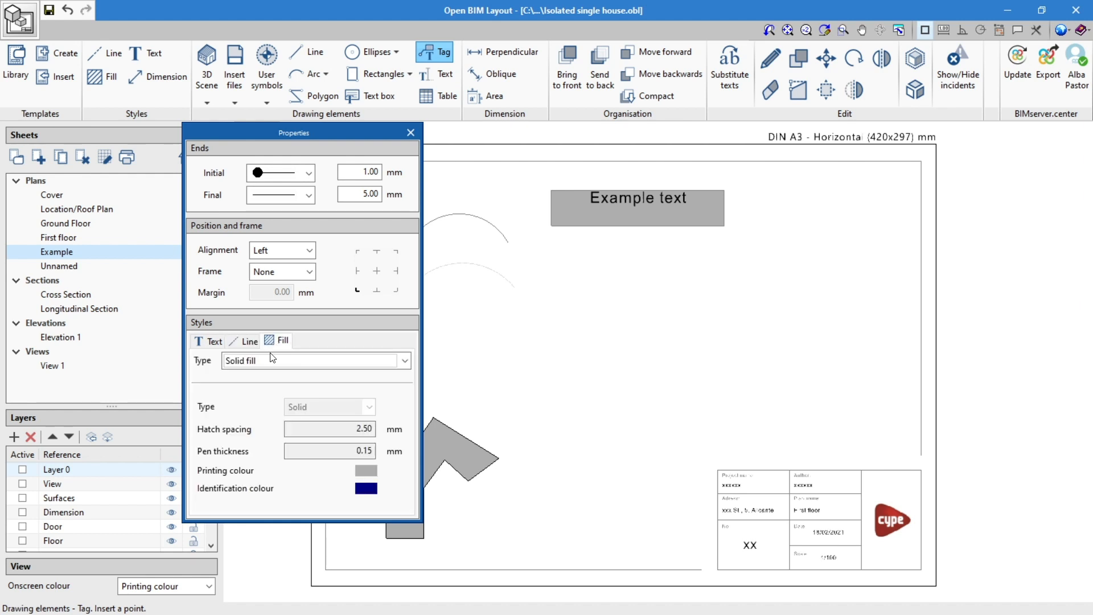
click(271, 360)
click(265, 376)
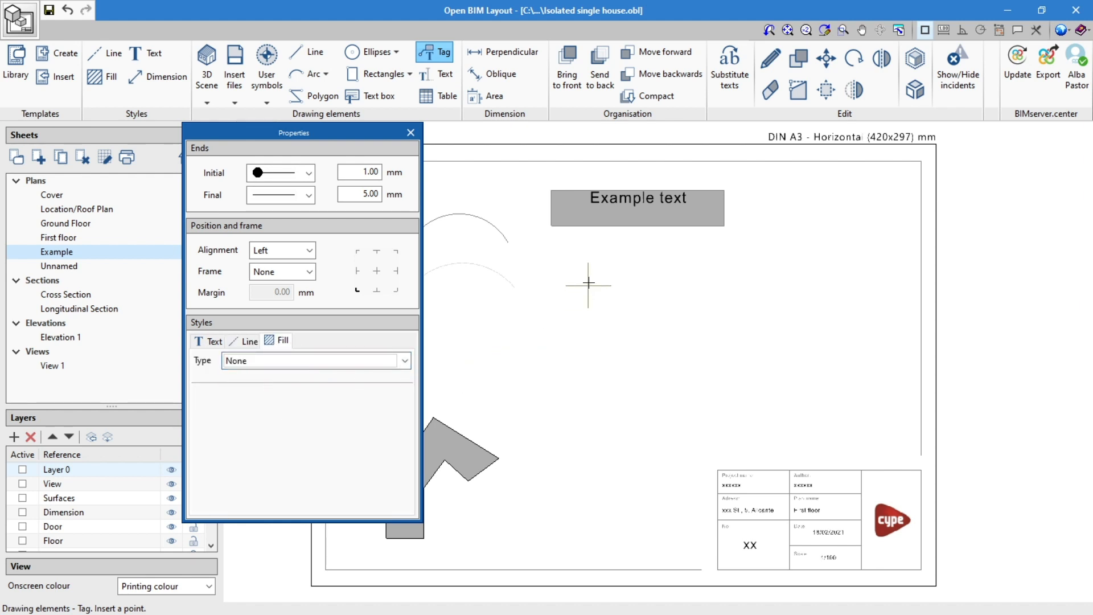
Place a tag reading "Example text" below the text box, with a leader that slopes down and ends horizontally before the text.
click(551, 255)
click(582, 301)
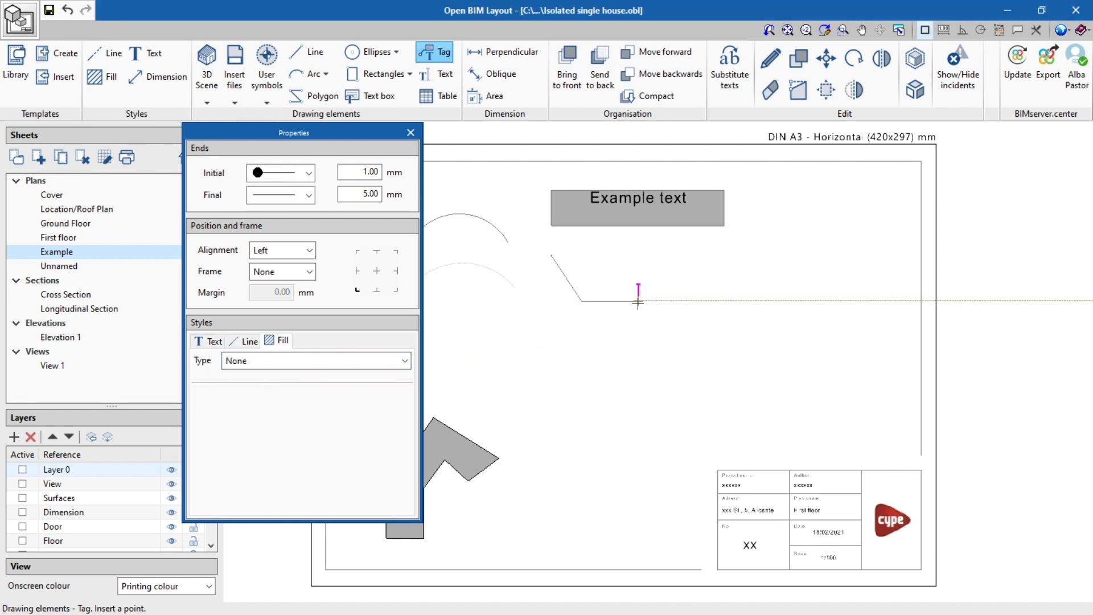
click(637, 302)
click(831, 311)
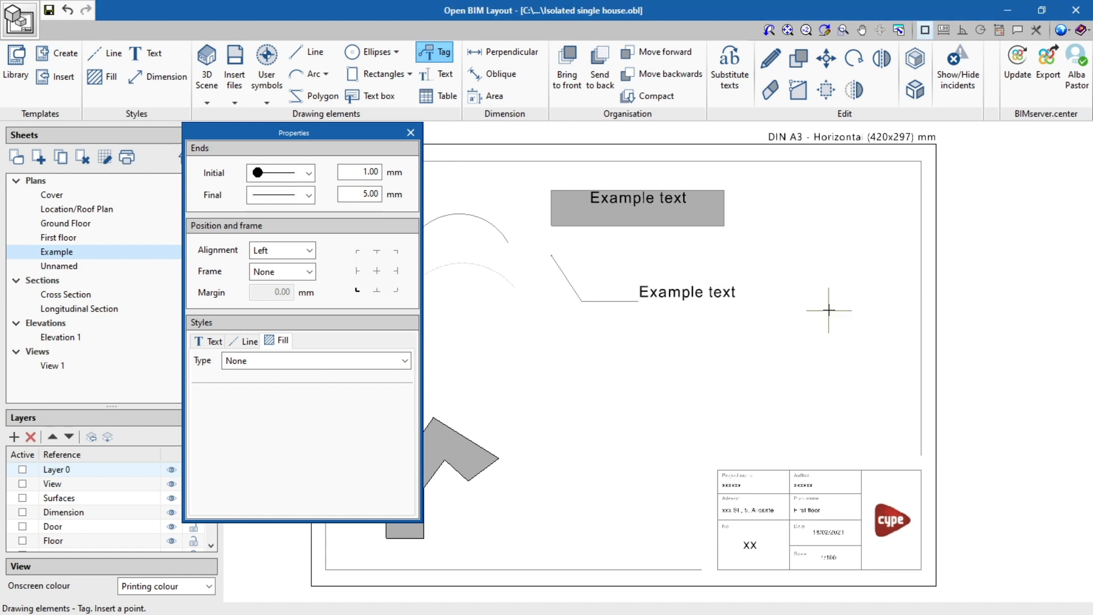
click(412, 134)
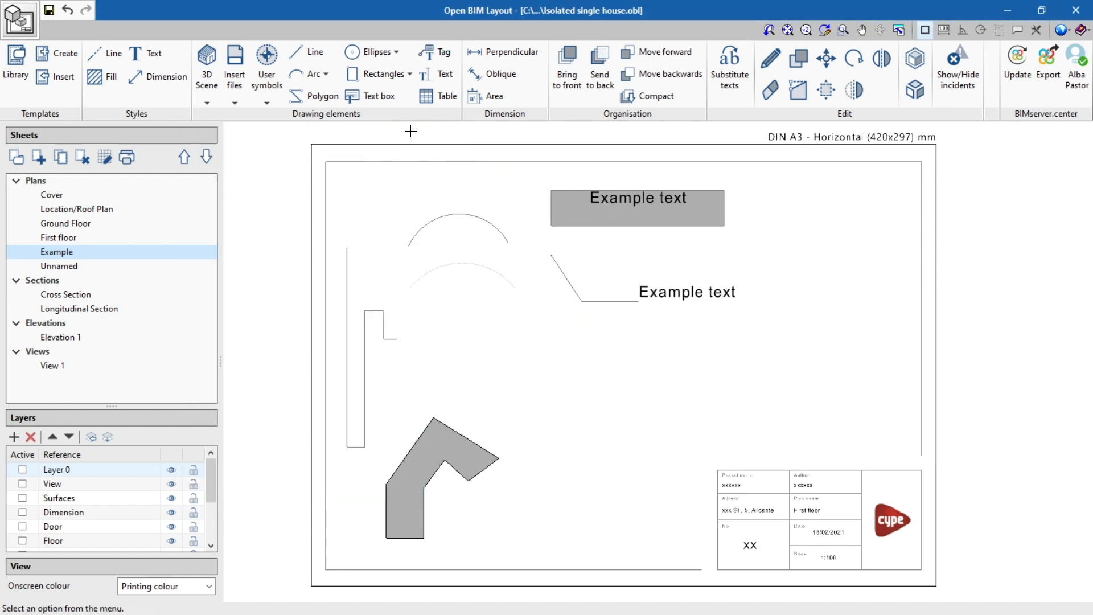
Insert a free text reading "Example text" below the tag, keeping left alignment and no frame.
click(431, 73)
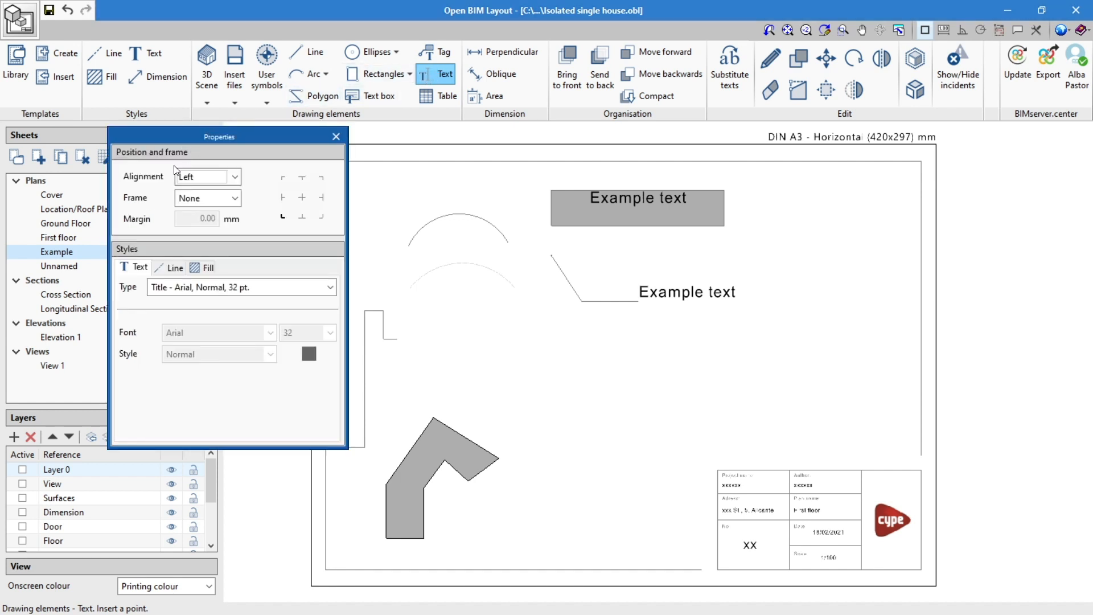
click(556, 360)
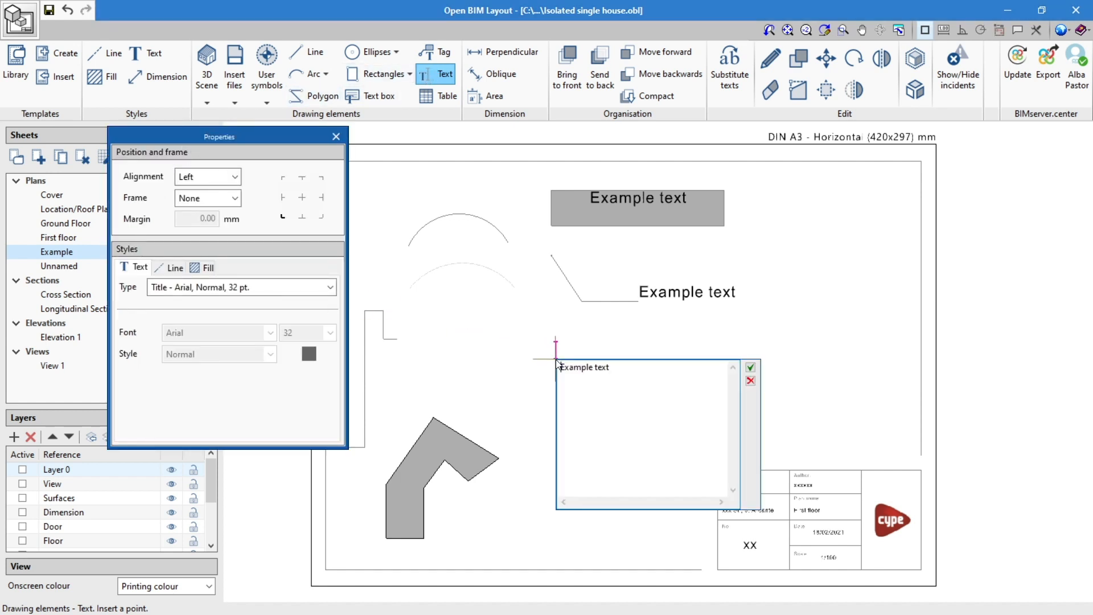
click(750, 367)
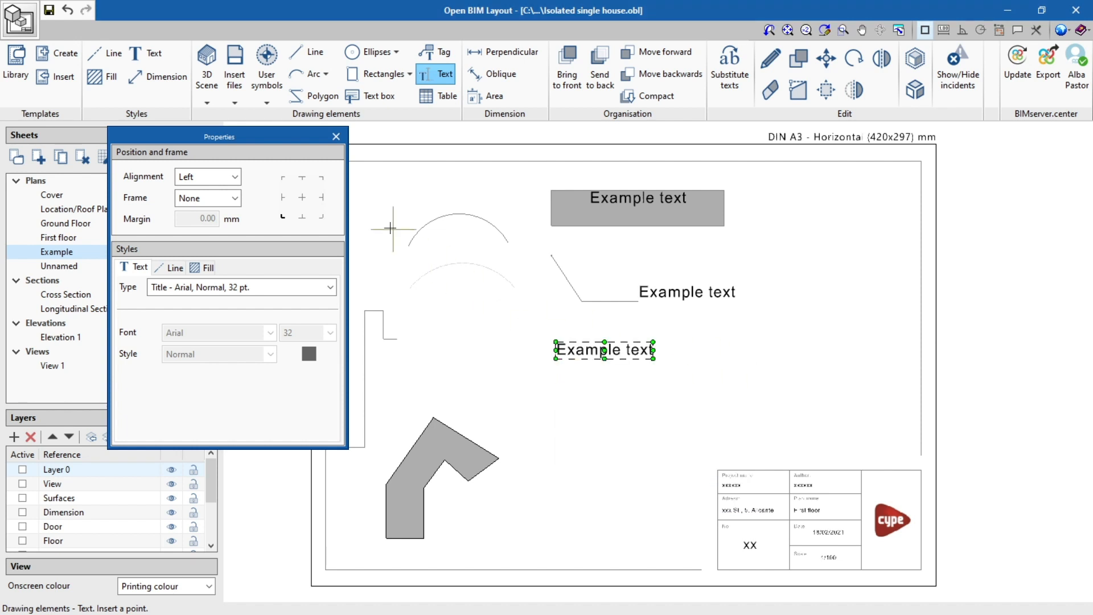
click(336, 137)
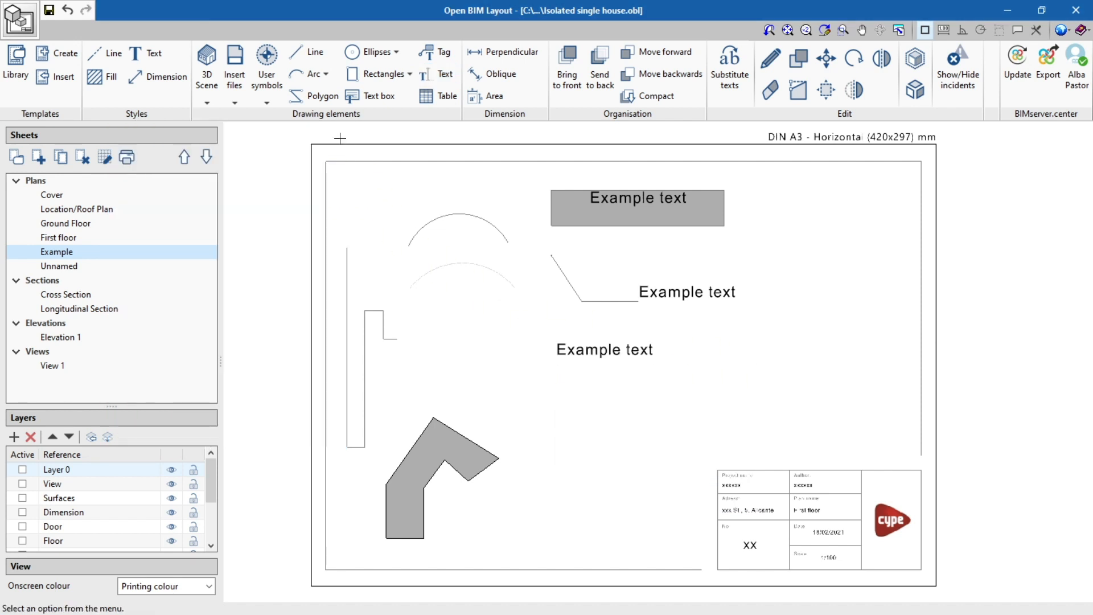
Start a new table in the sheet's empty lower area and change its title cell to "Example".
click(440, 101)
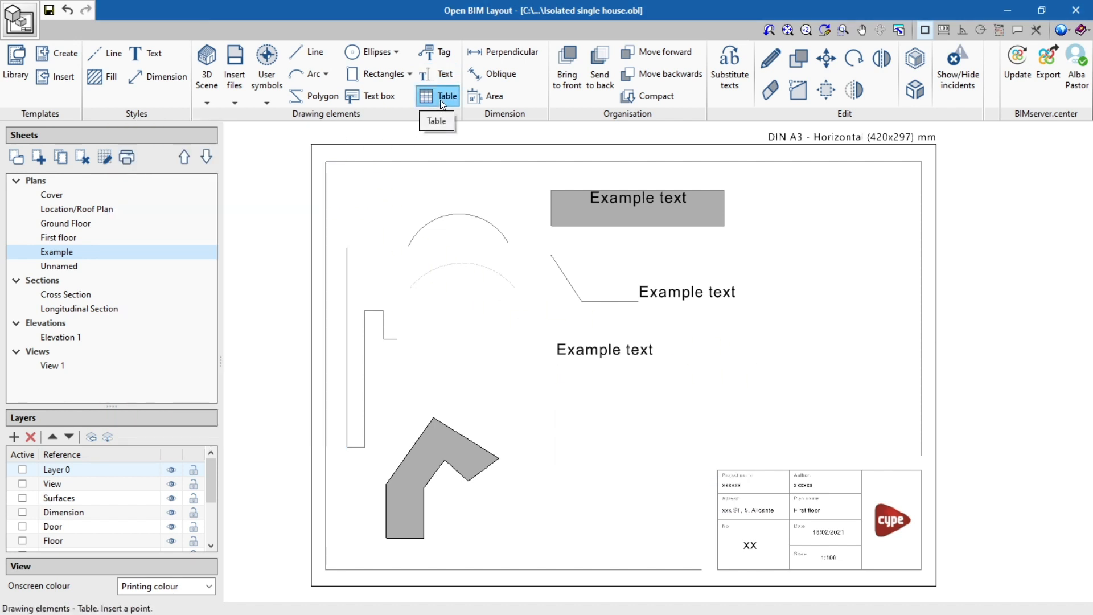
click(563, 430)
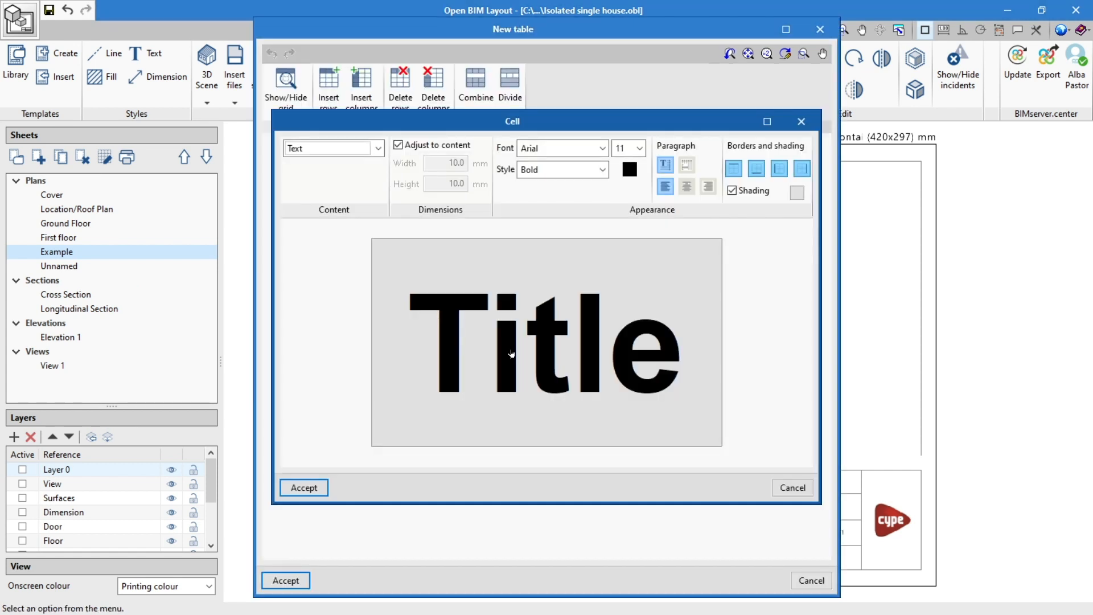
click(546, 320)
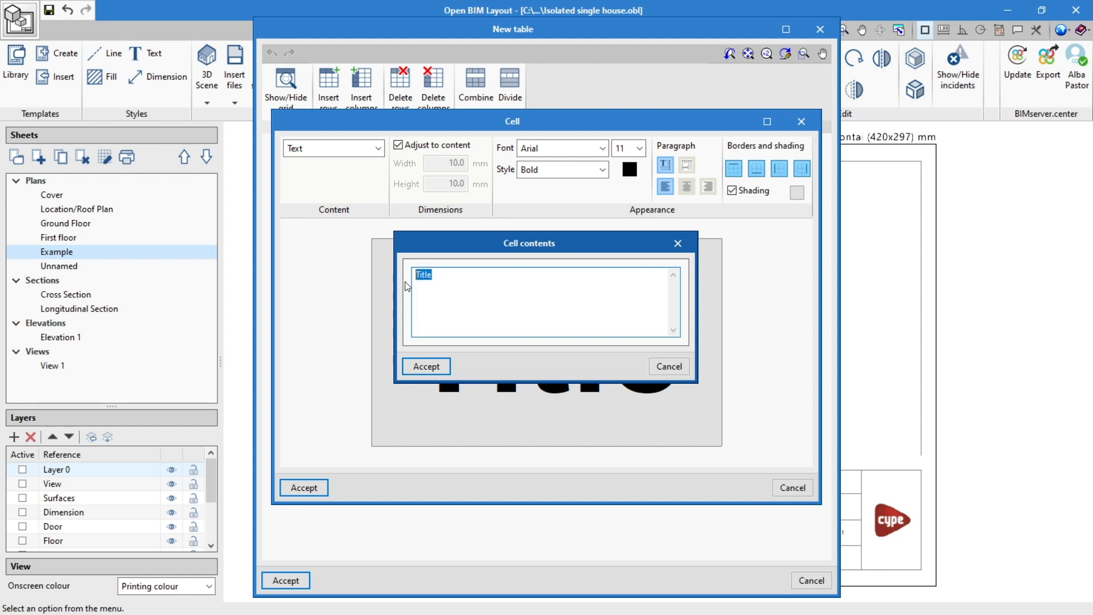
key(BackSpace)
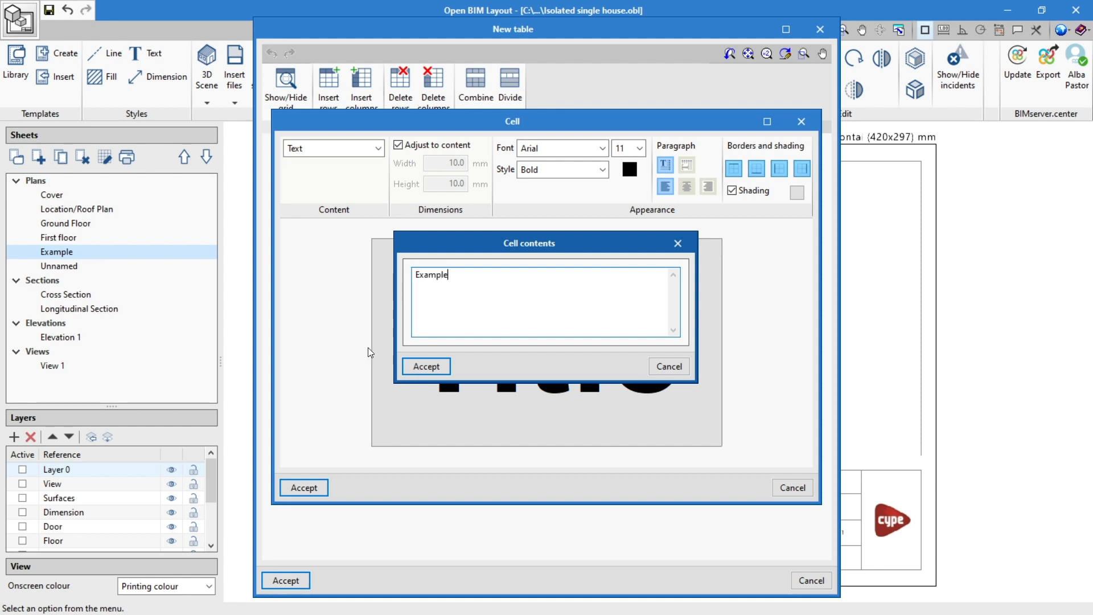
click(427, 366)
click(307, 488)
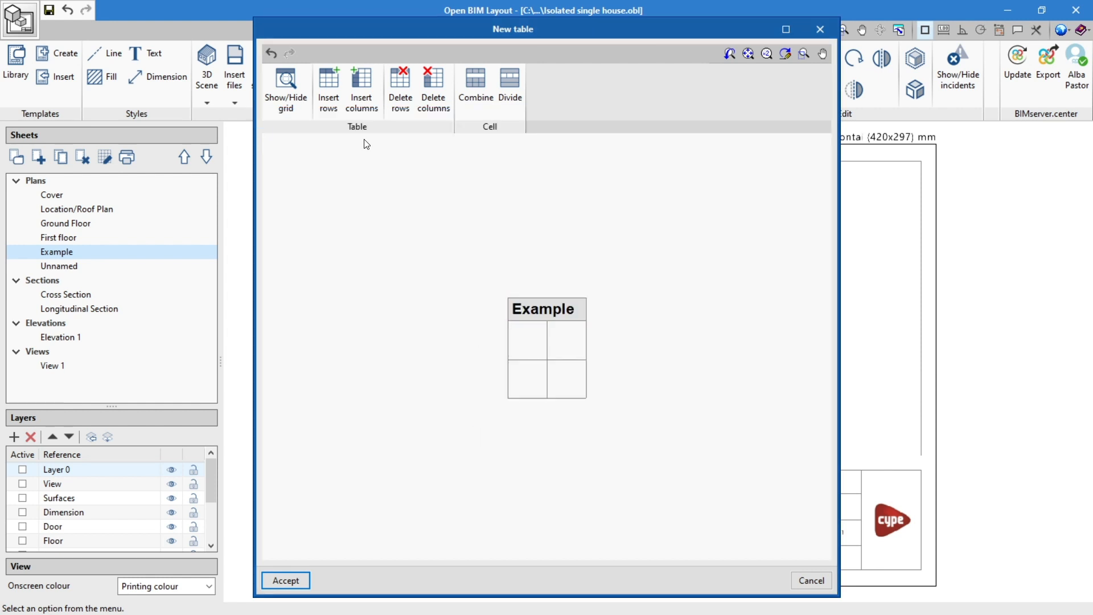
Add two rows beneath the table's title row and place the table to the right of the lowest text.
click(329, 91)
click(553, 330)
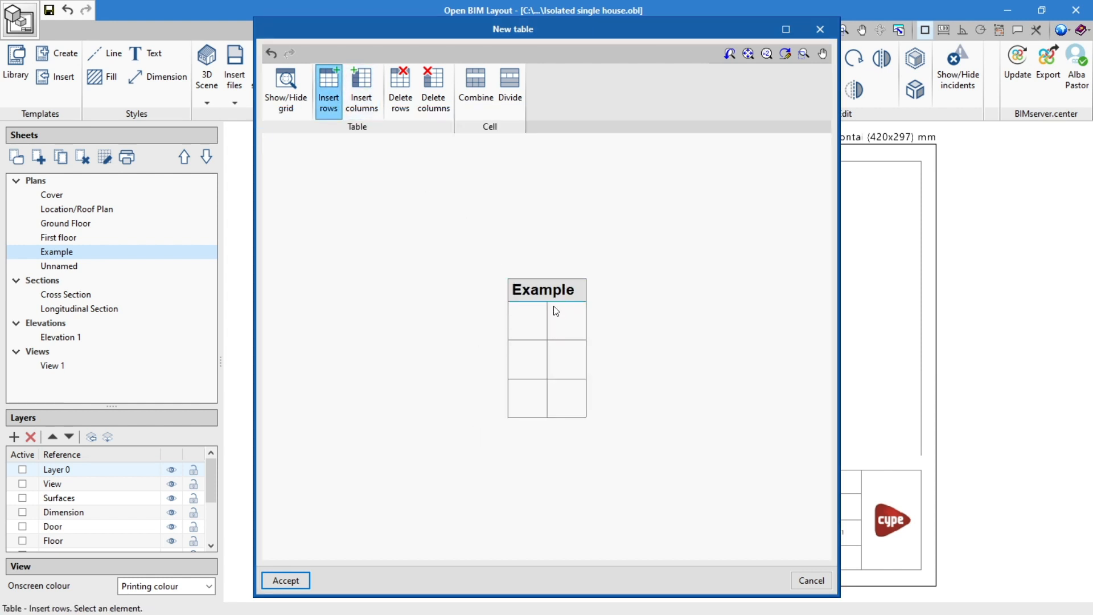
click(285, 580)
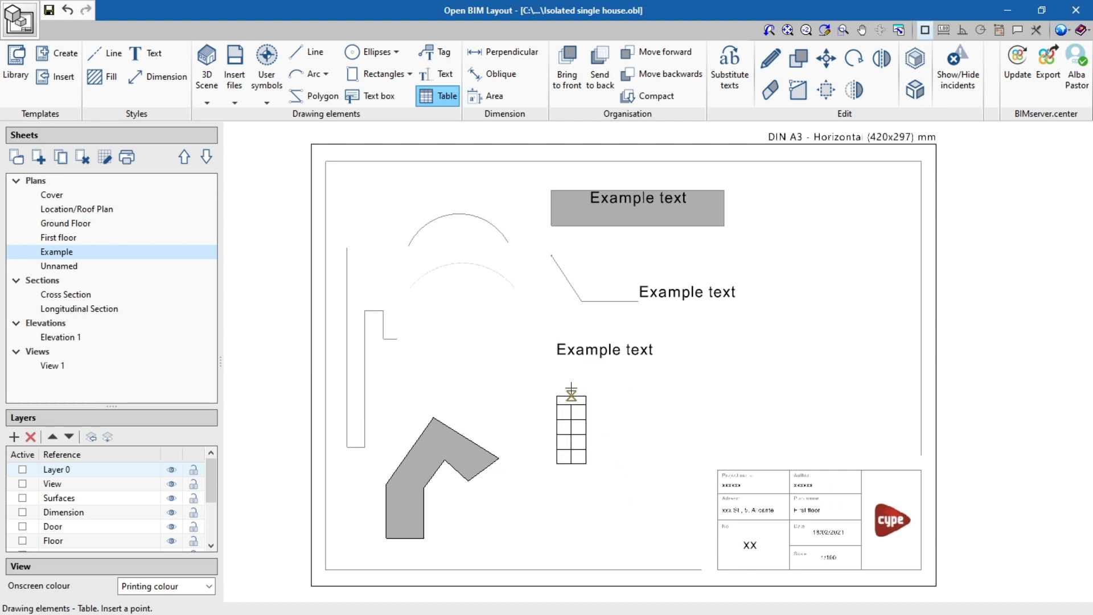
click(718, 330)
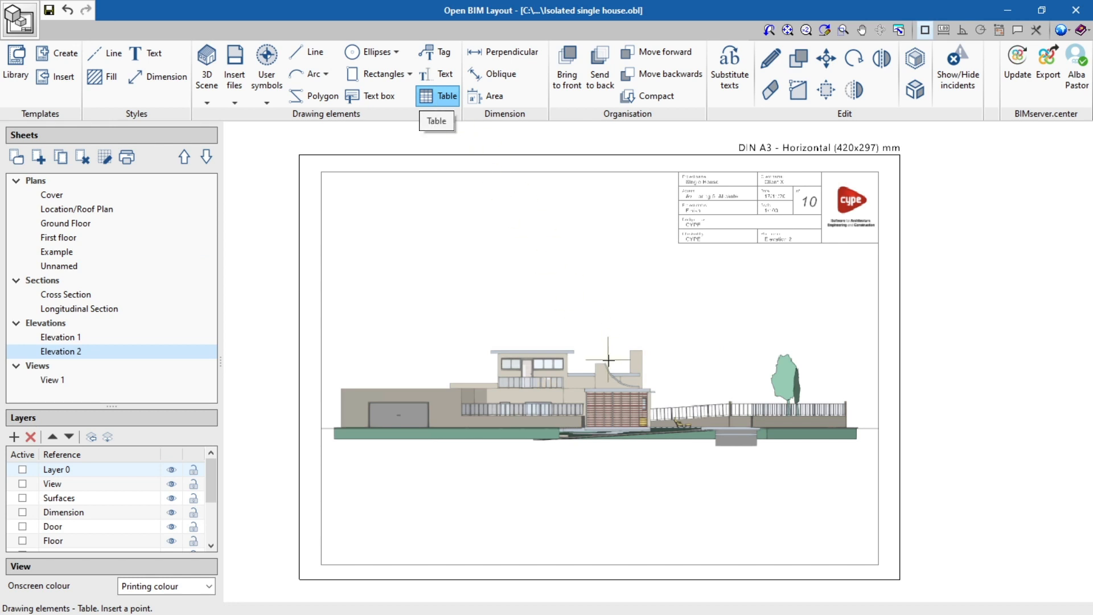
Create a data table from the louvre on the Elevation 2 sheet and place it below the title block.
click(625, 400)
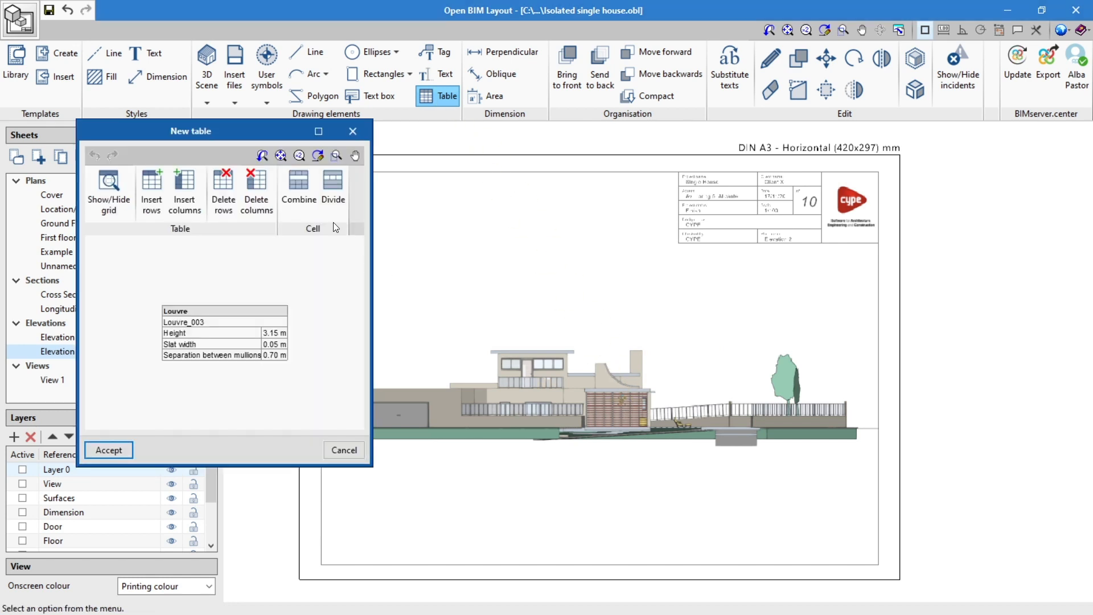
mouse_move(235, 130)
mouse_down()
mouse_move(247, 177)
mouse_move(255, 130)
mouse_move(236, 133)
mouse_up()
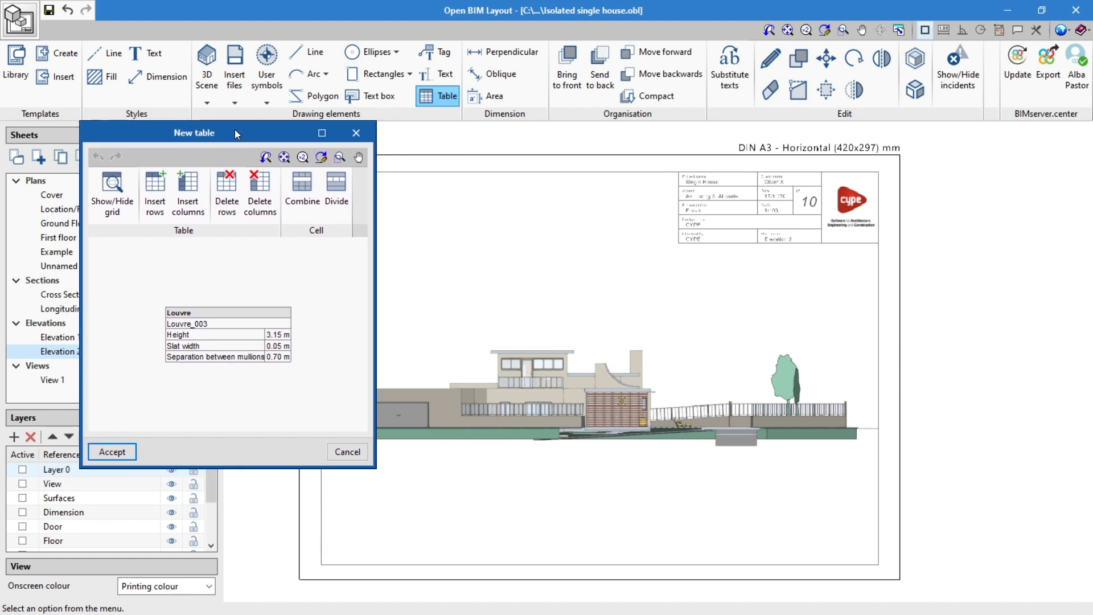
click(127, 456)
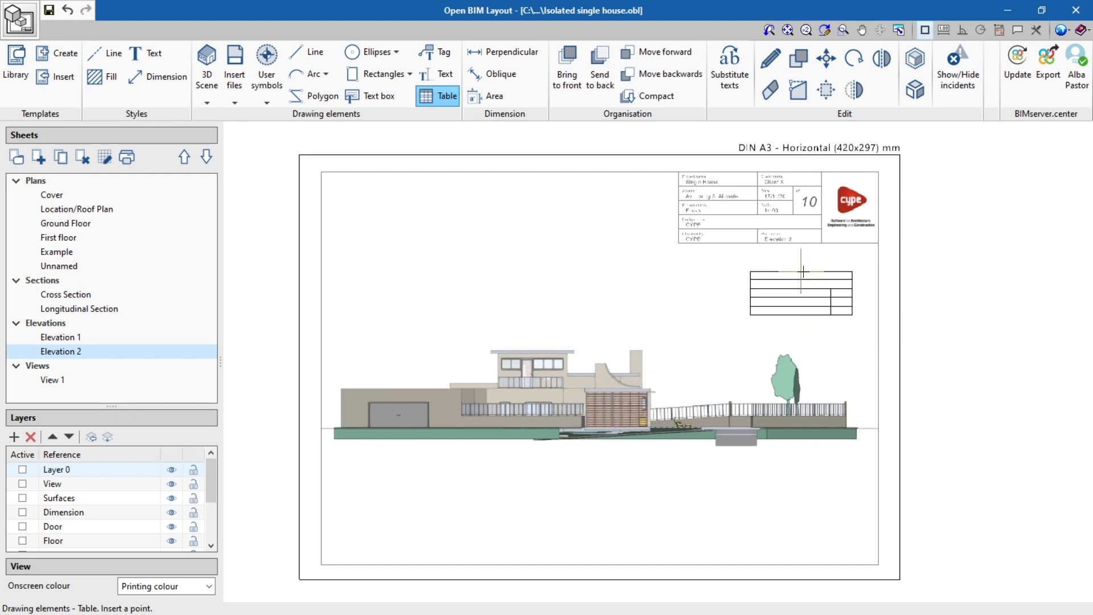
click(815, 280)
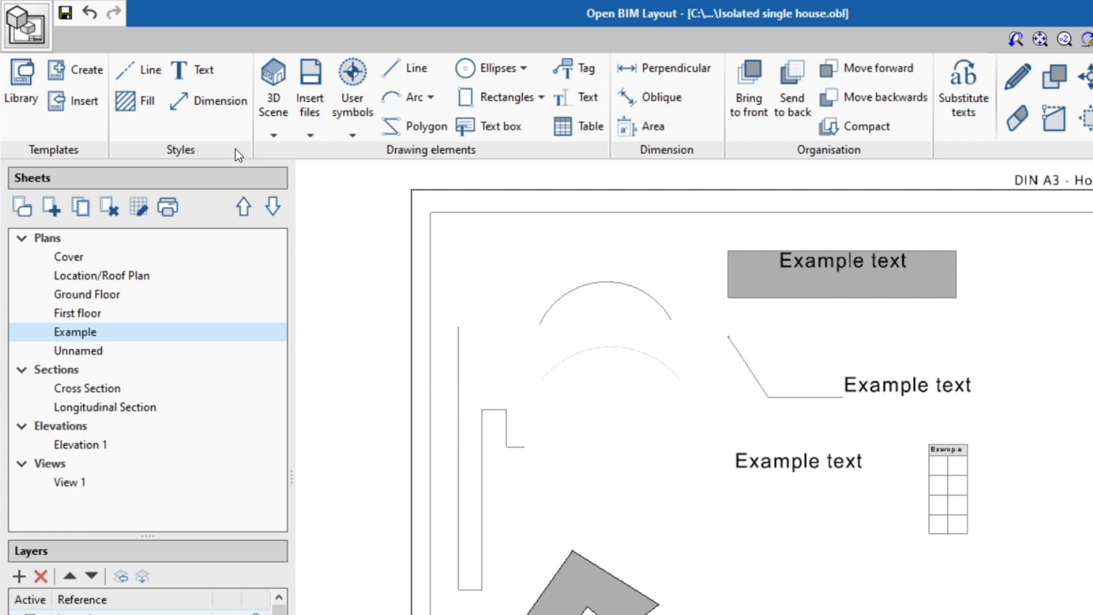
Examine the line styles, including their references, linetypes, pen thicknesses and colours, without changing them.
click(141, 71)
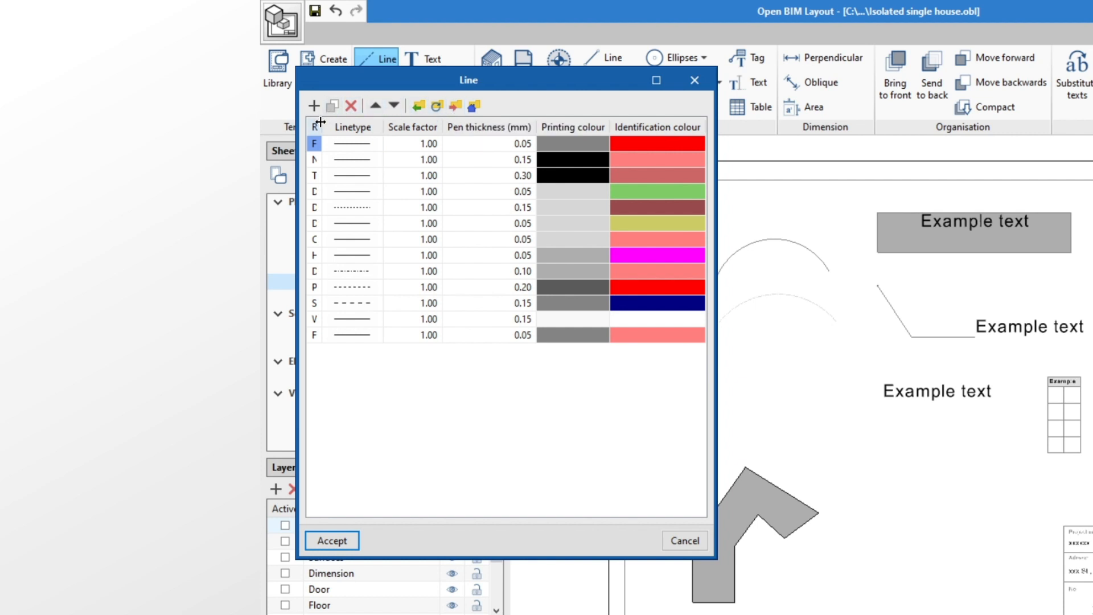
drag(321, 122, 401, 123)
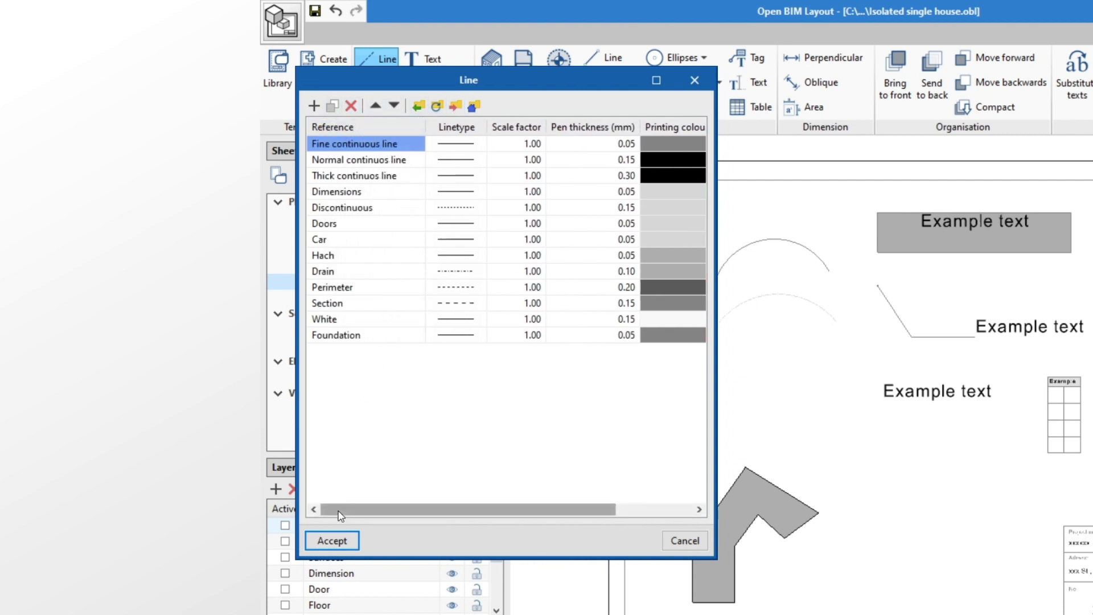
drag(341, 515, 424, 517)
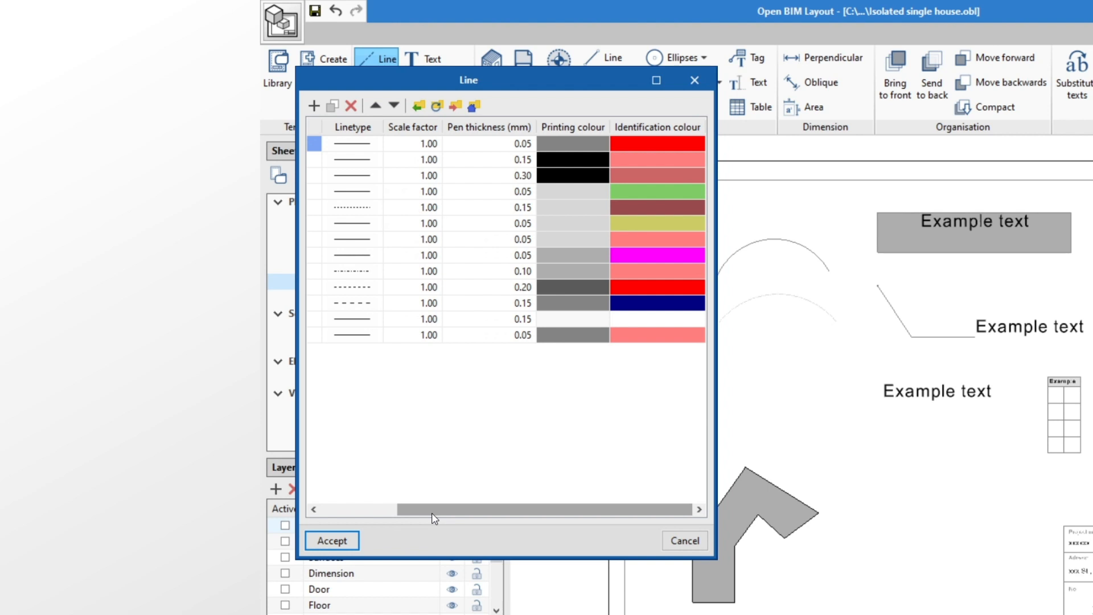
click(664, 542)
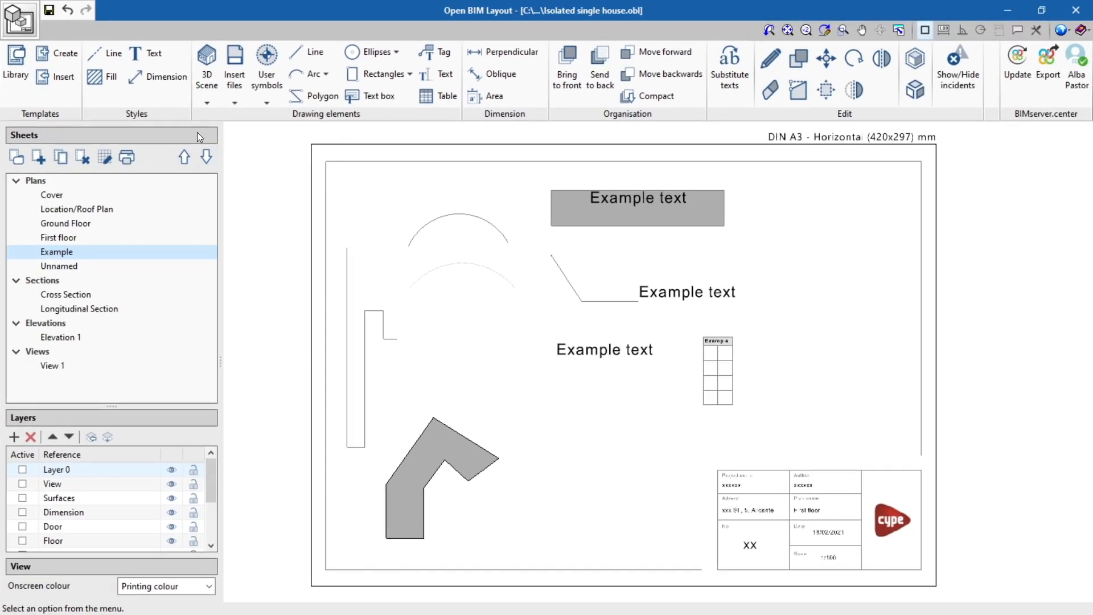
Examine the text styles with their references, fonts and colours, without changing them.
click(290, 57)
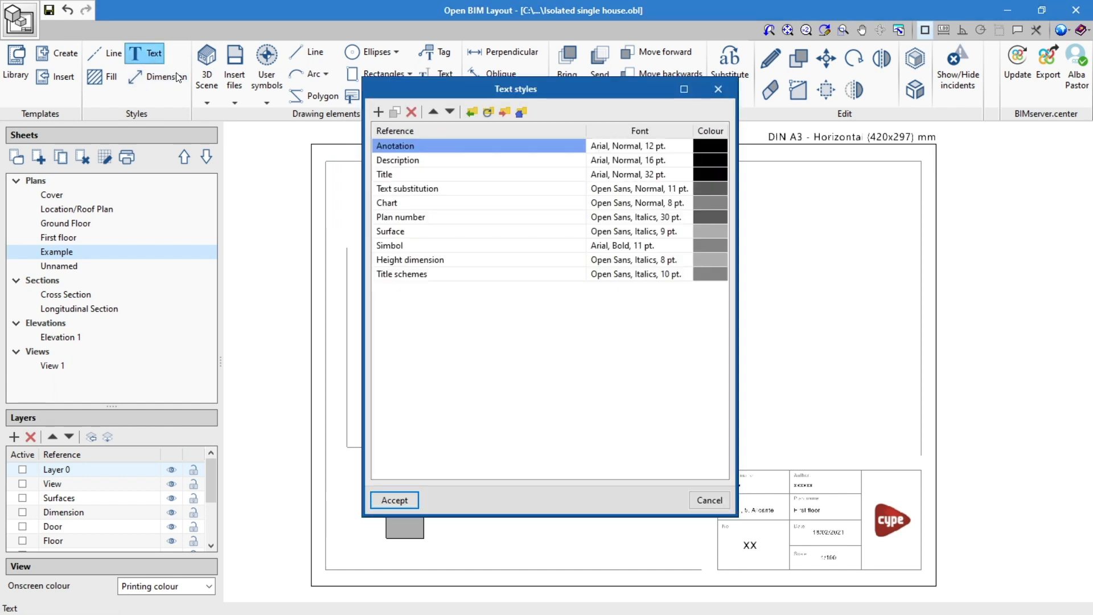
drag(585, 125, 493, 124)
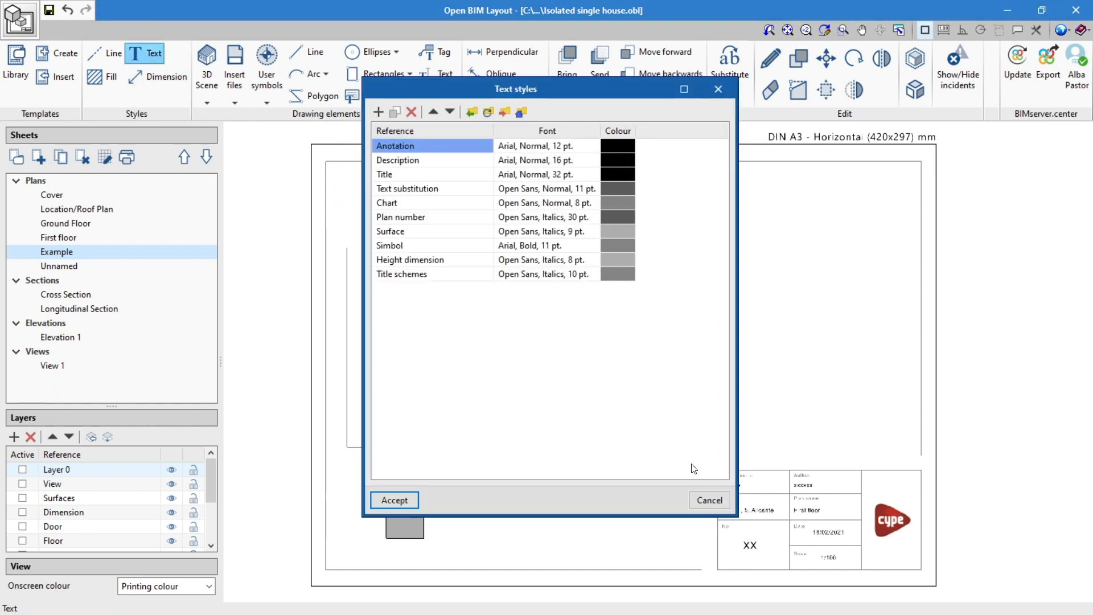
click(704, 500)
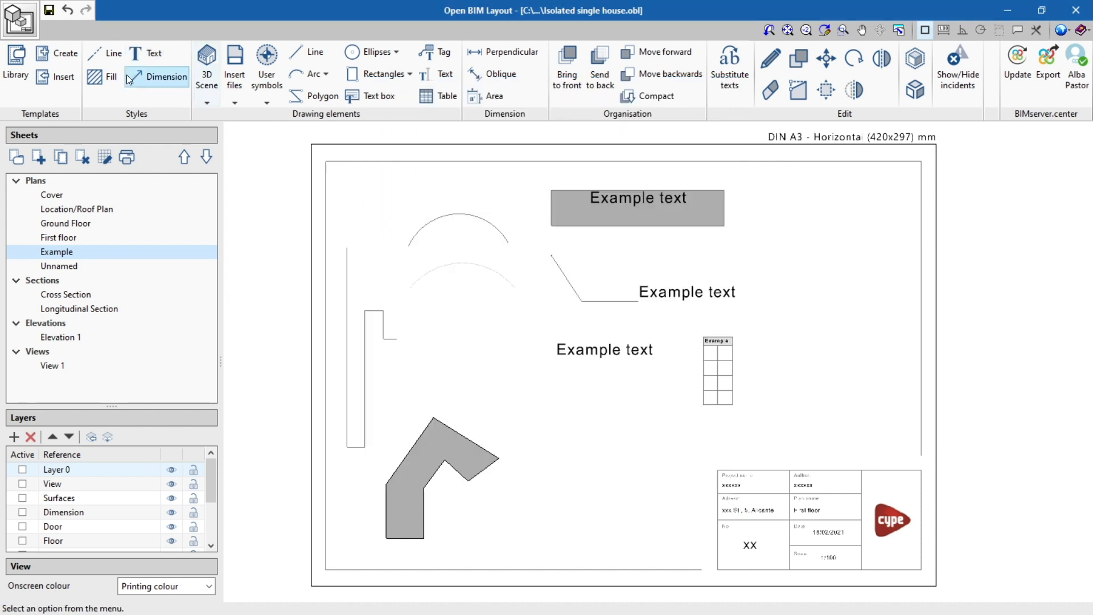
Examine the fill styles, including their types, hatch spacing, colours and fill background, without changing them.
click(102, 77)
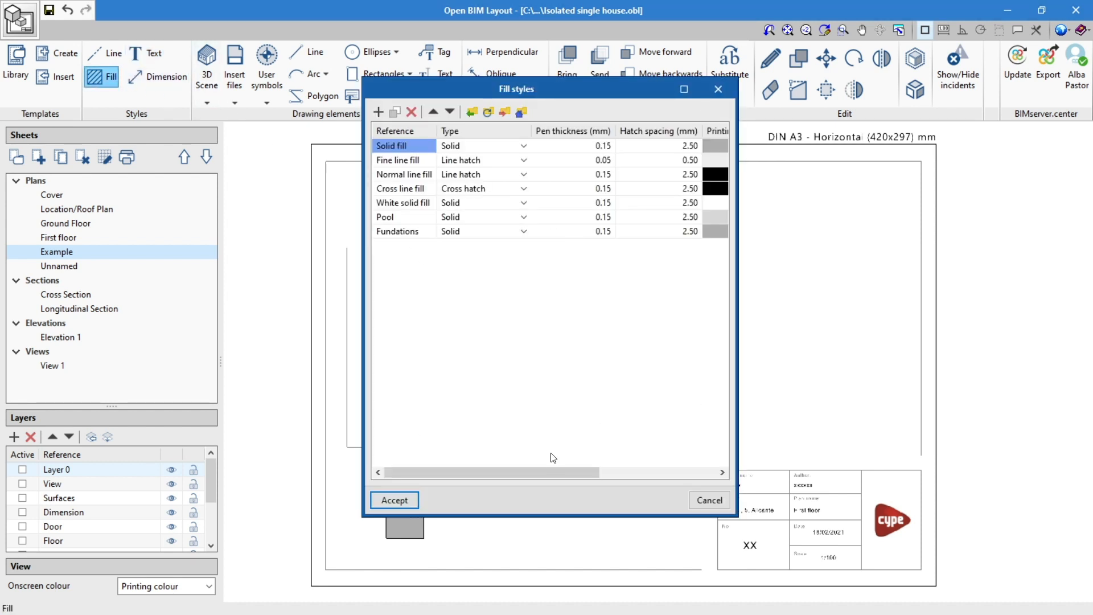
drag(561, 473, 682, 497)
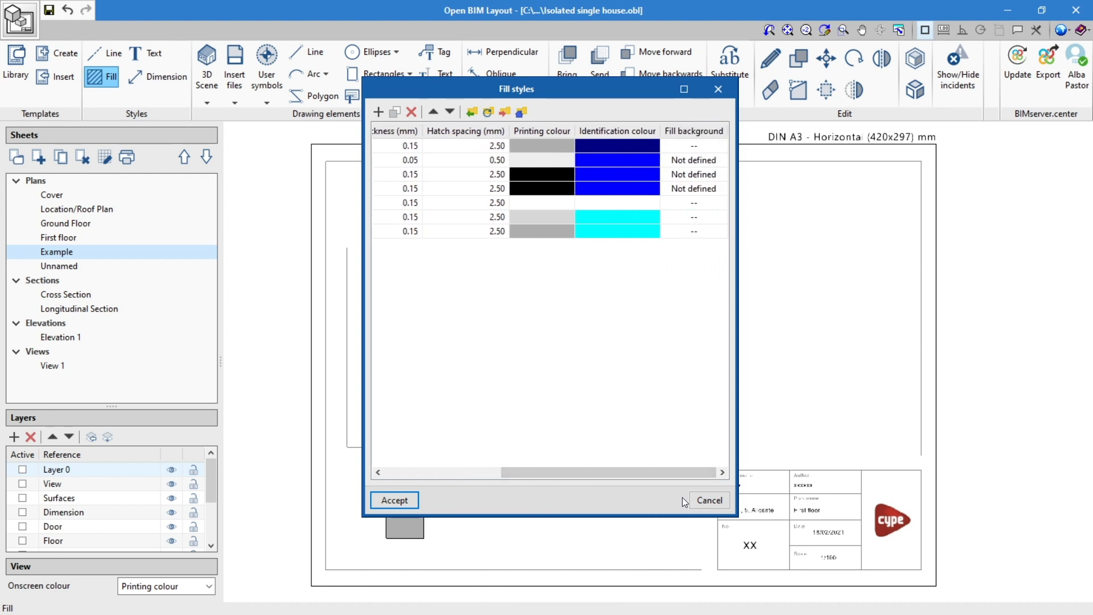
click(697, 500)
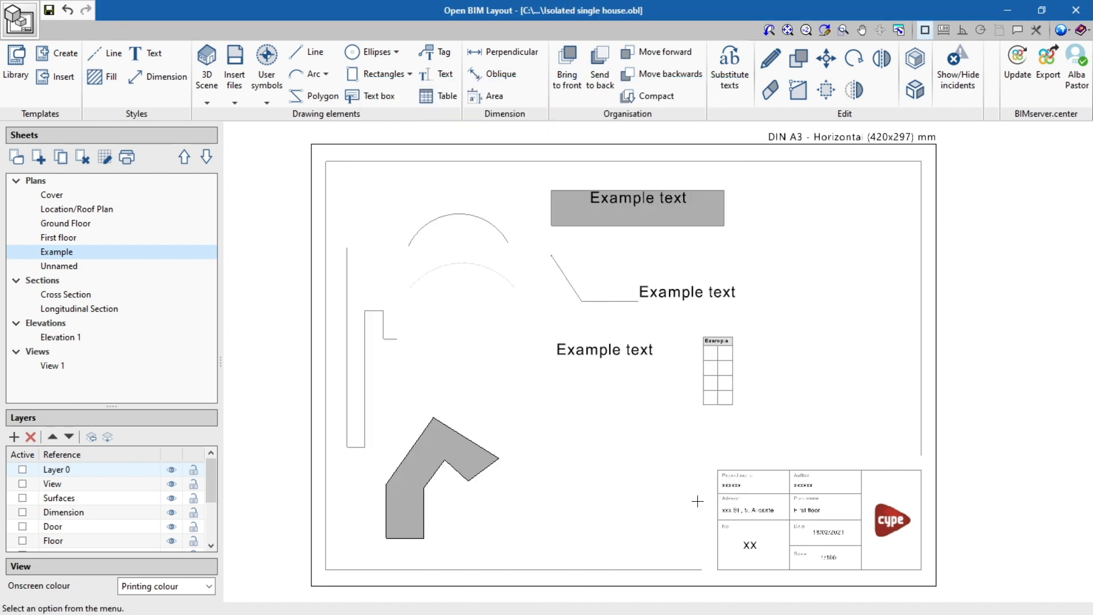
Examine the dimension styles, including their arrow ends, origin offset, units option and font, without changing them.
click(142, 83)
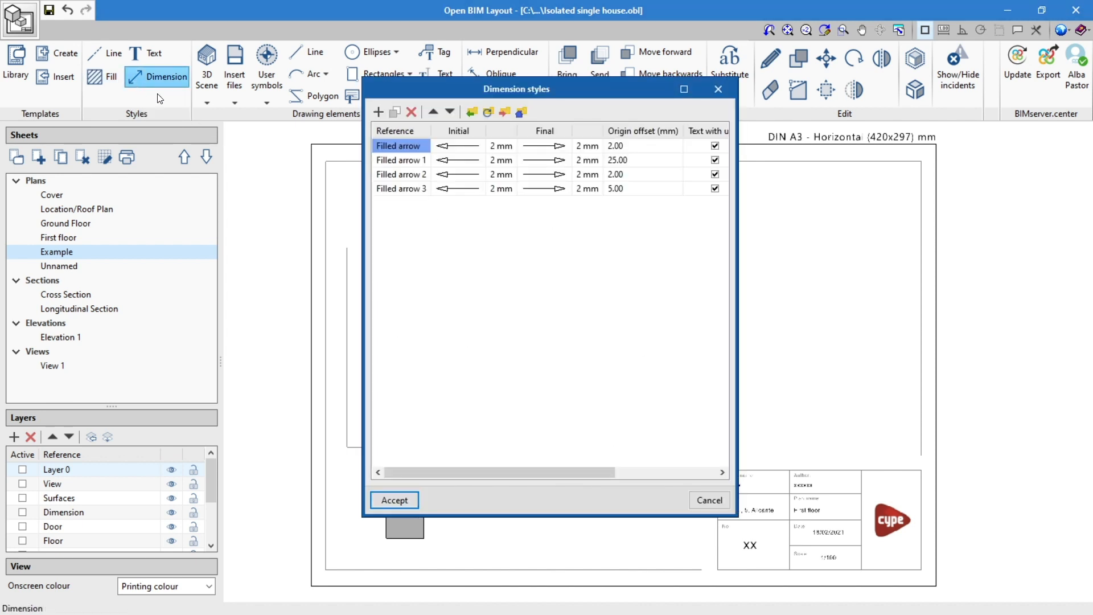
drag(493, 468, 606, 497)
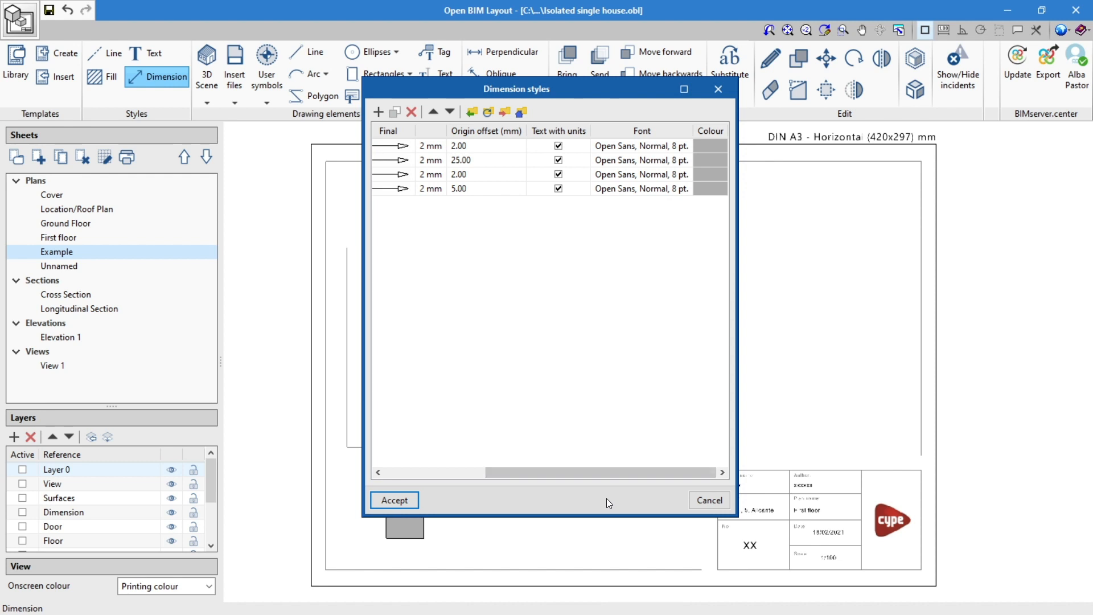
click(697, 504)
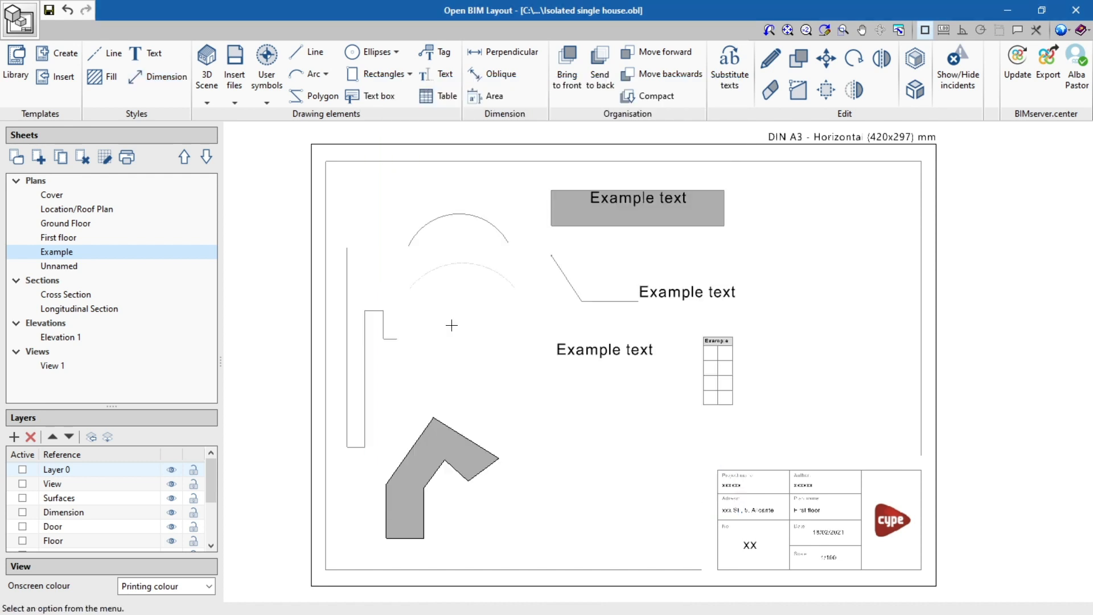
Add a new line style named "Example" to the line style list.
click(93, 57)
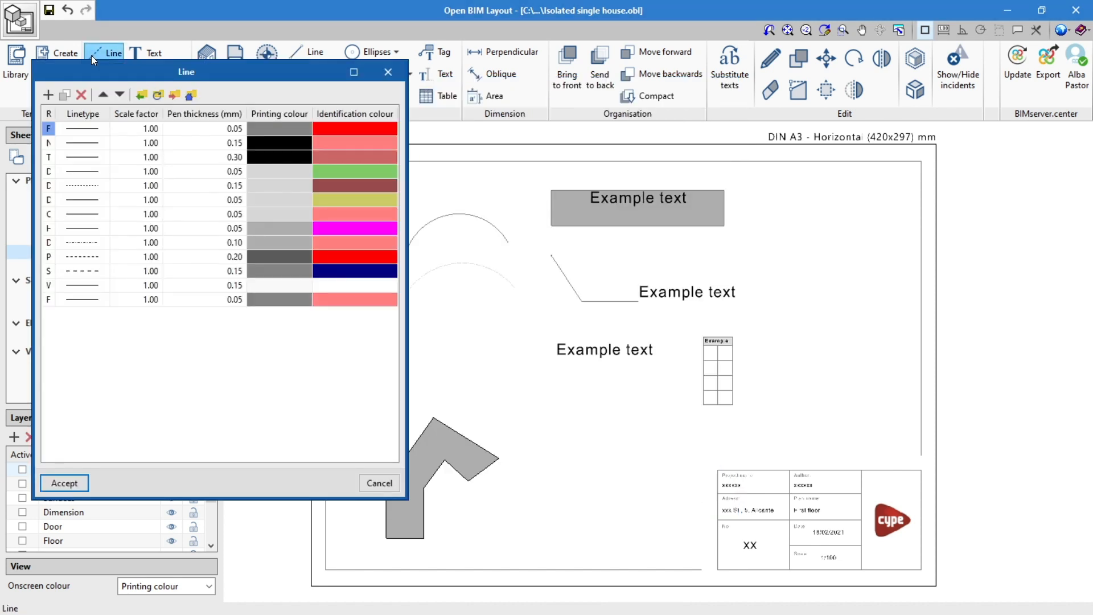
drag(56, 114, 176, 116)
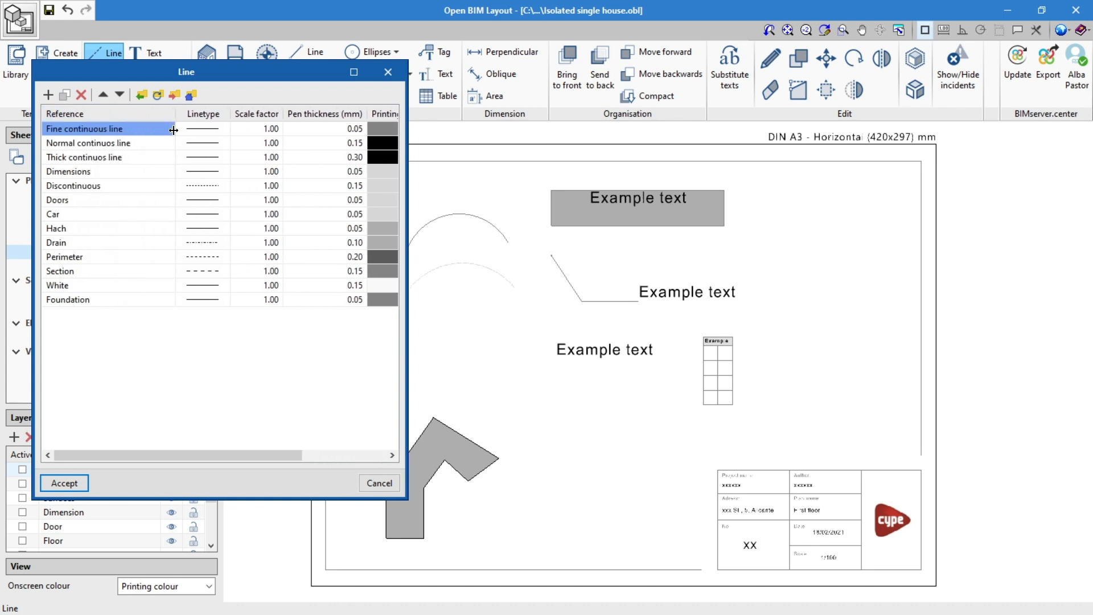
click(47, 95)
click(94, 315)
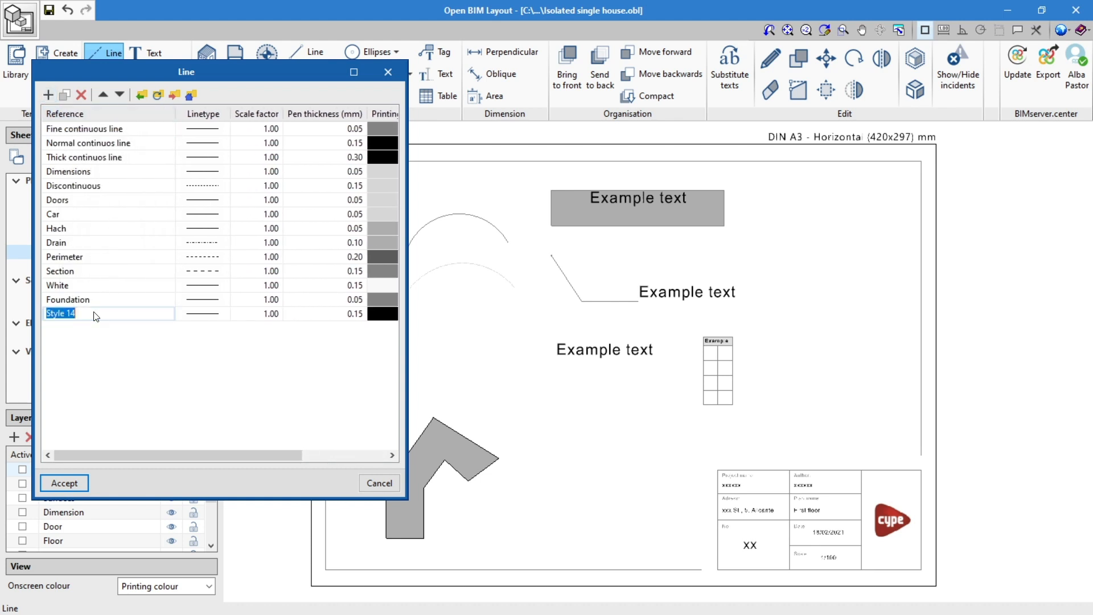
text(Example)
Give the Example line style a dashed linetype and a pen thickness of 0.45 mm.
click(210, 316)
click(260, 275)
click(221, 354)
click(197, 308)
drag(222, 457, 305, 461)
click(234, 314)
text(0.45)
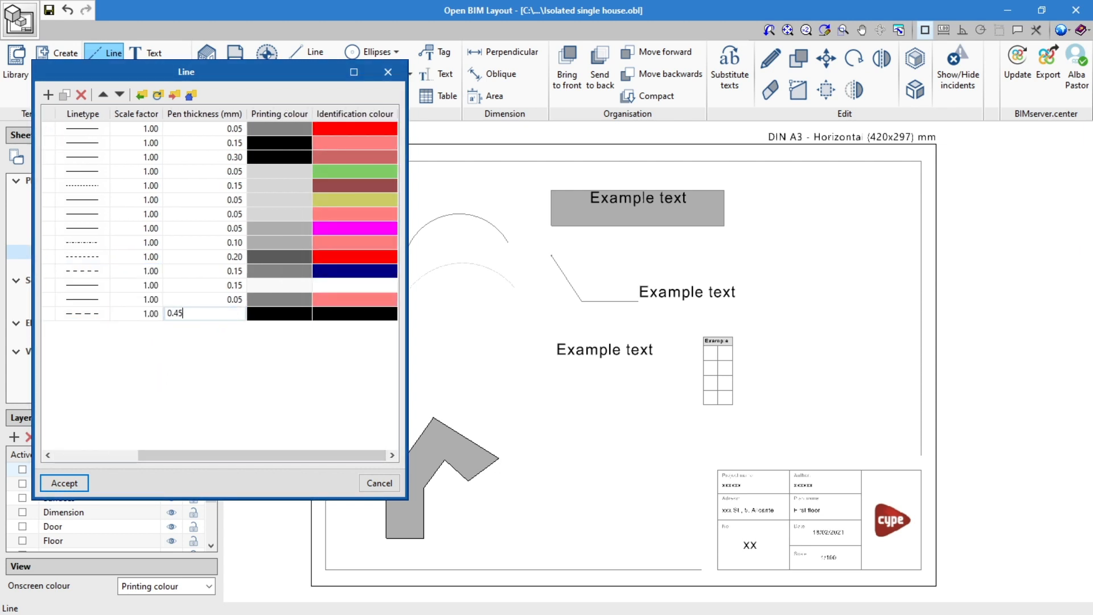
Set the Example line style's printing colour to purple and its identification colour to pink, and save the line styles.
click(286, 318)
click(122, 180)
click(68, 400)
click(355, 313)
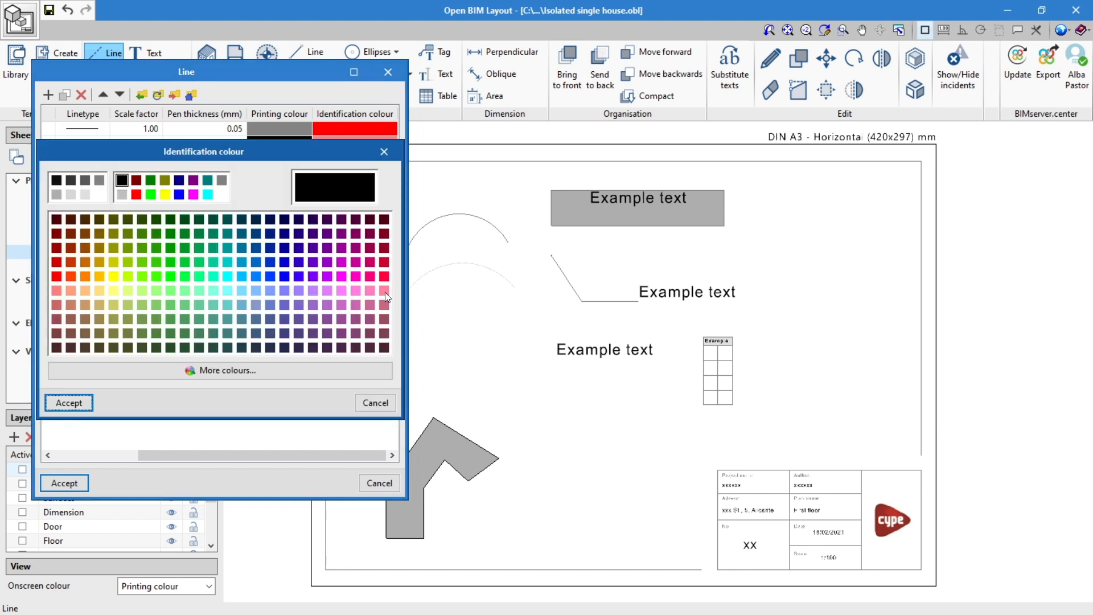
click(337, 224)
click(69, 400)
click(65, 483)
Draw a stepped line of connected segments with the Example line type in the empty area between the arcs and the grey polygon.
click(306, 52)
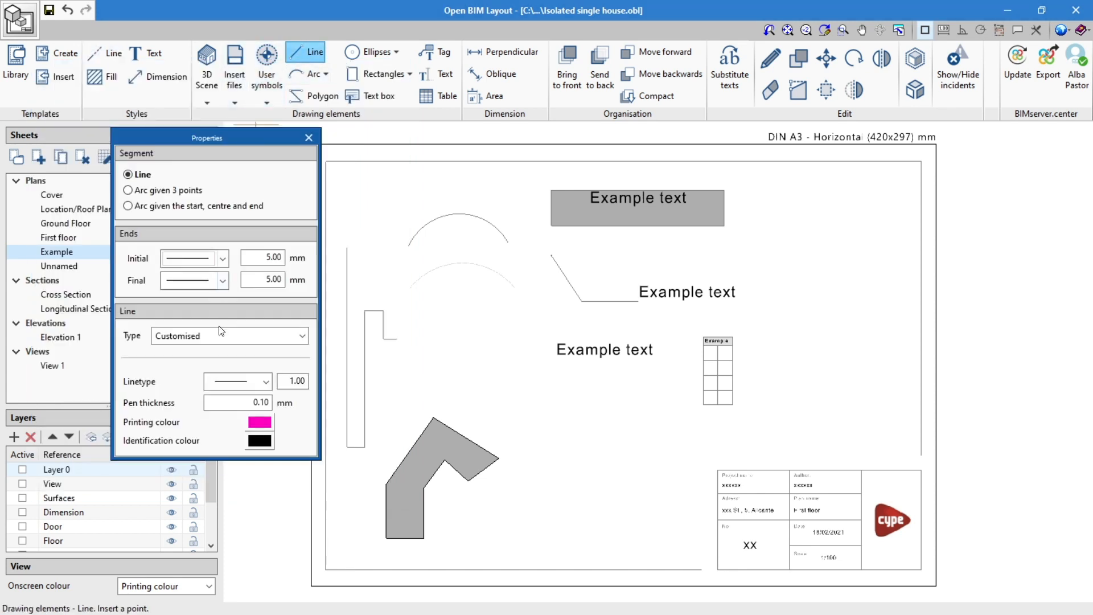
click(222, 335)
click(199, 446)
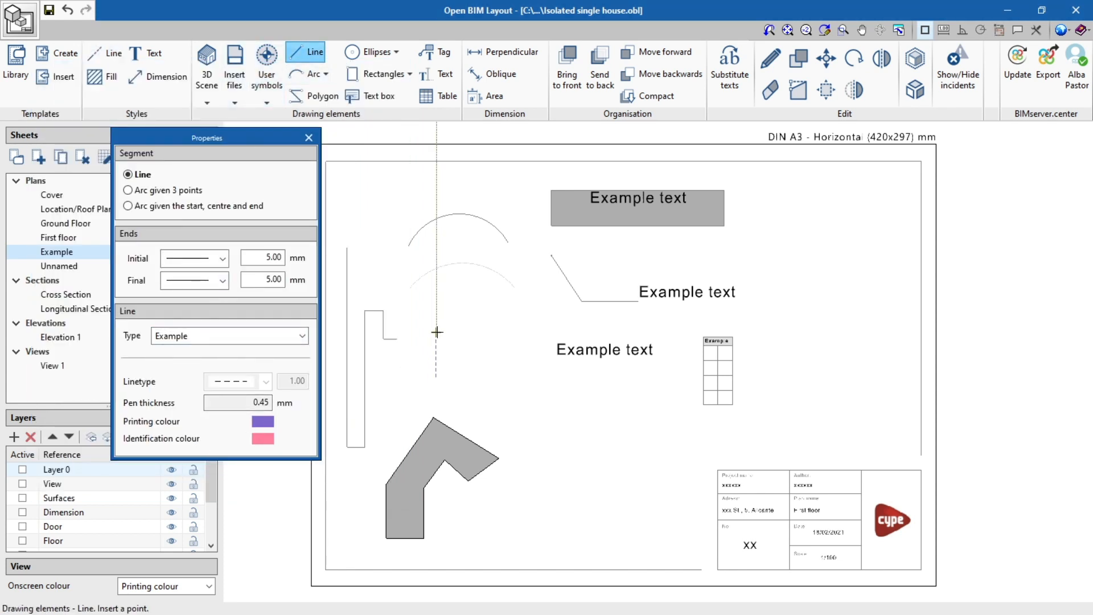
click(483, 411)
click(567, 411)
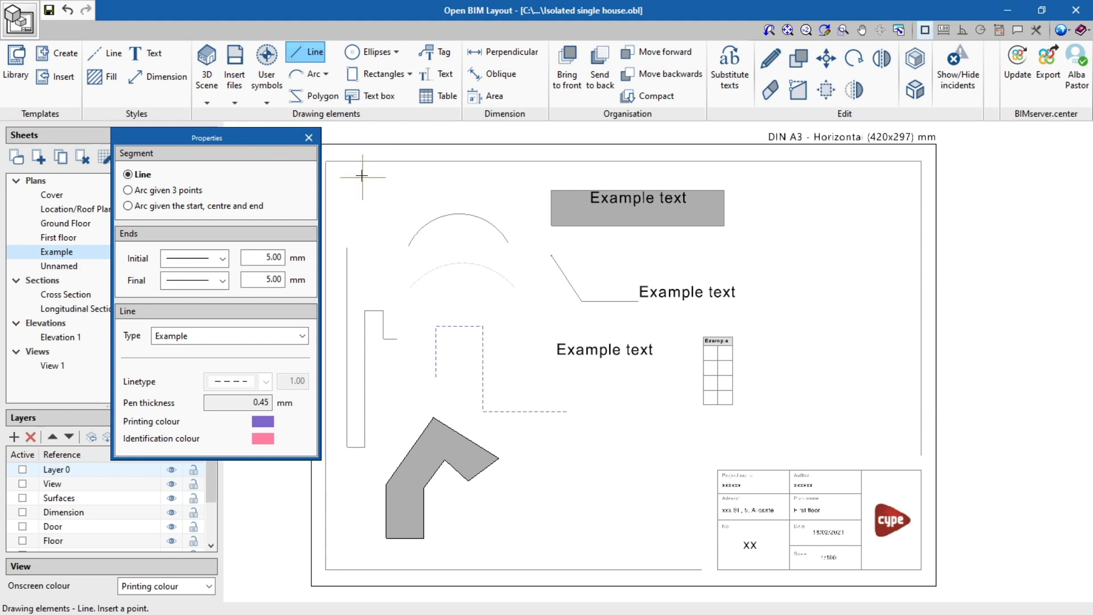
click(309, 138)
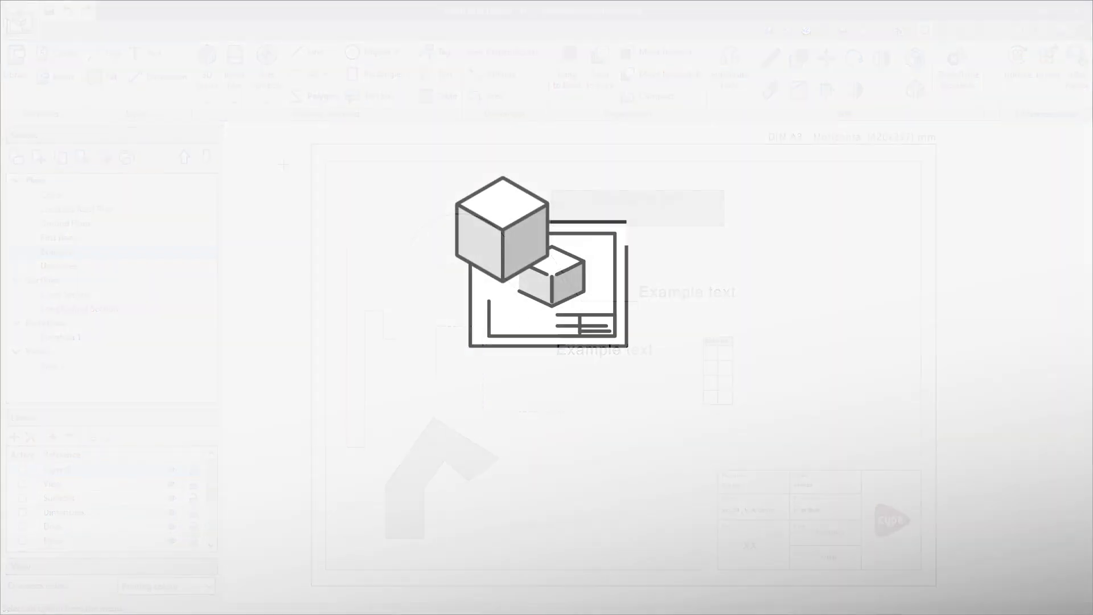